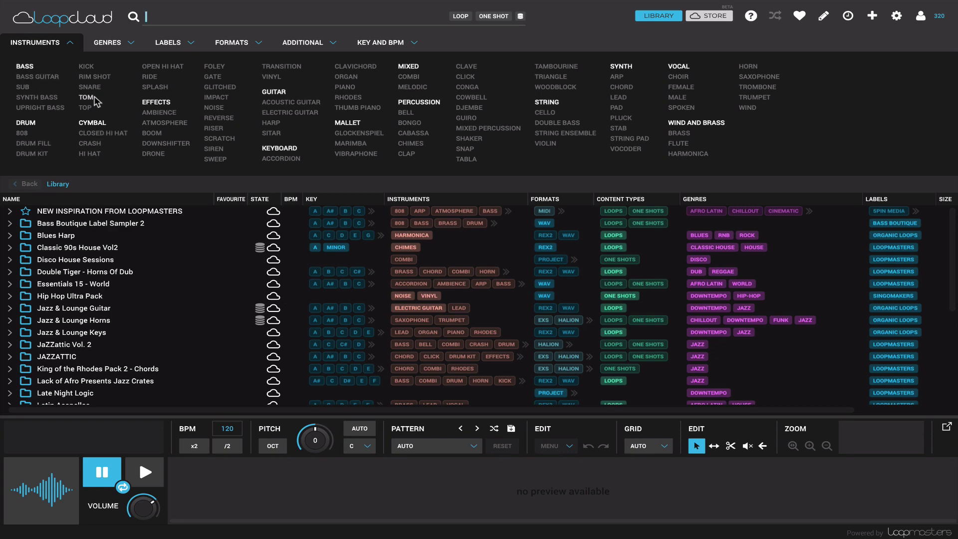
# Filter the library to Synth Bass in the Soul genre and load VVS_125_E_Bass_MonoSynth.rx2
pyautogui.click(34, 99)
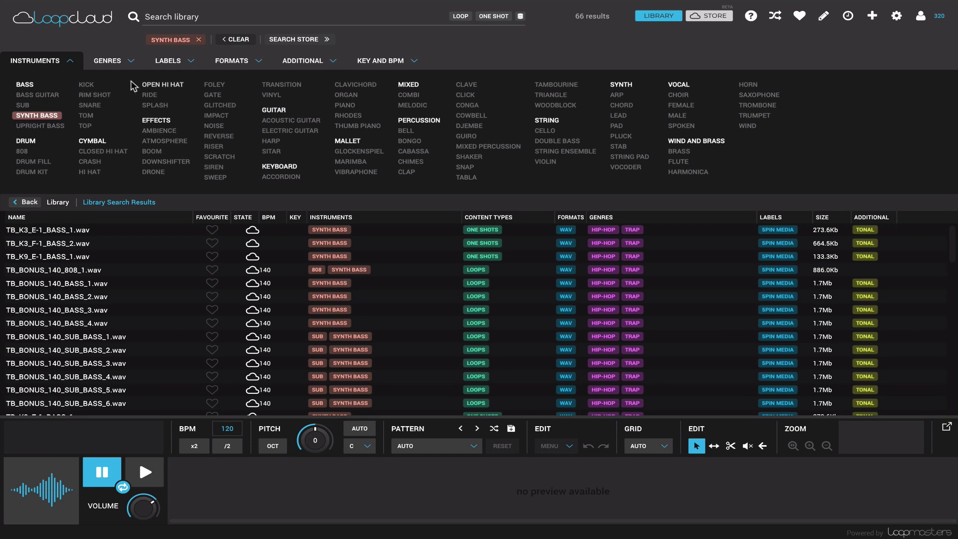
pyautogui.click(115, 66)
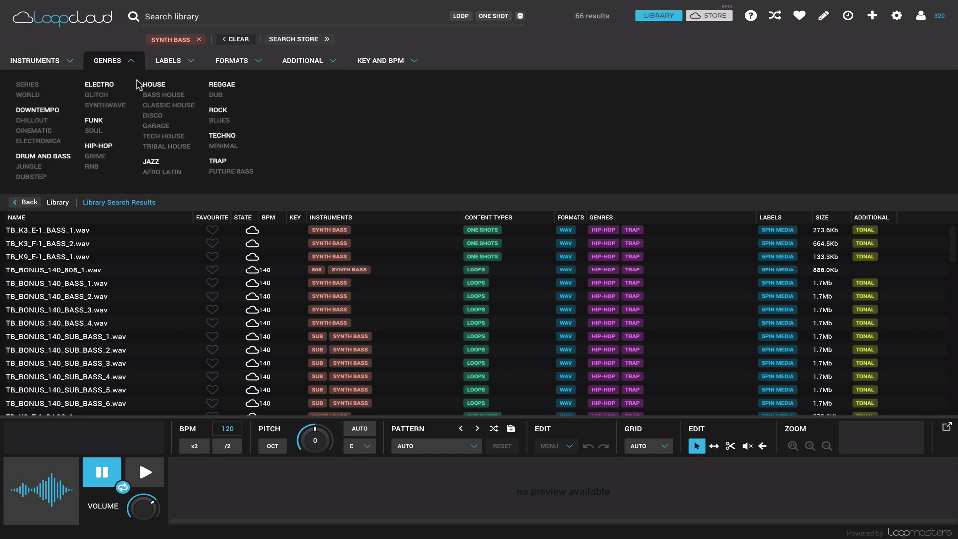
pyautogui.click(50, 121)
pyautogui.click(50, 121)
pyautogui.click(94, 130)
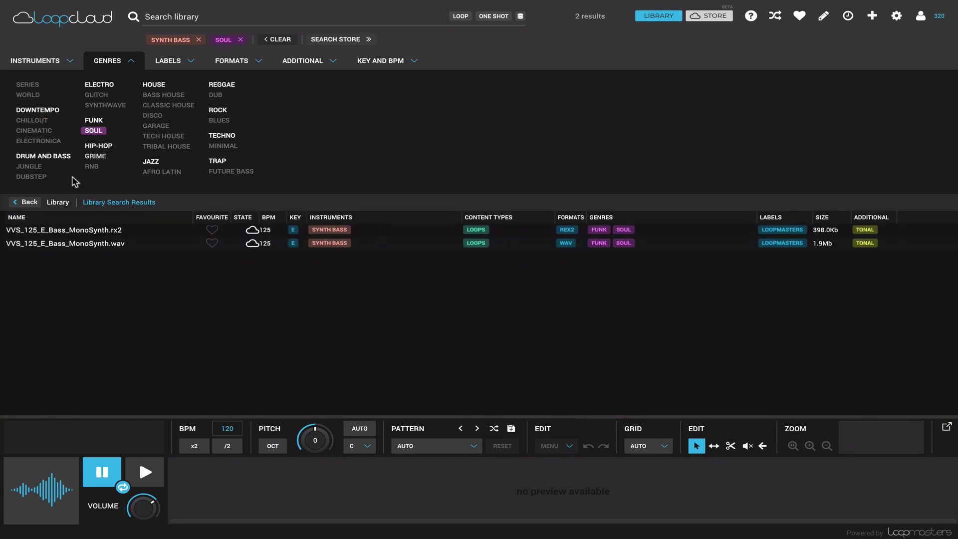
pyautogui.click(63, 231)
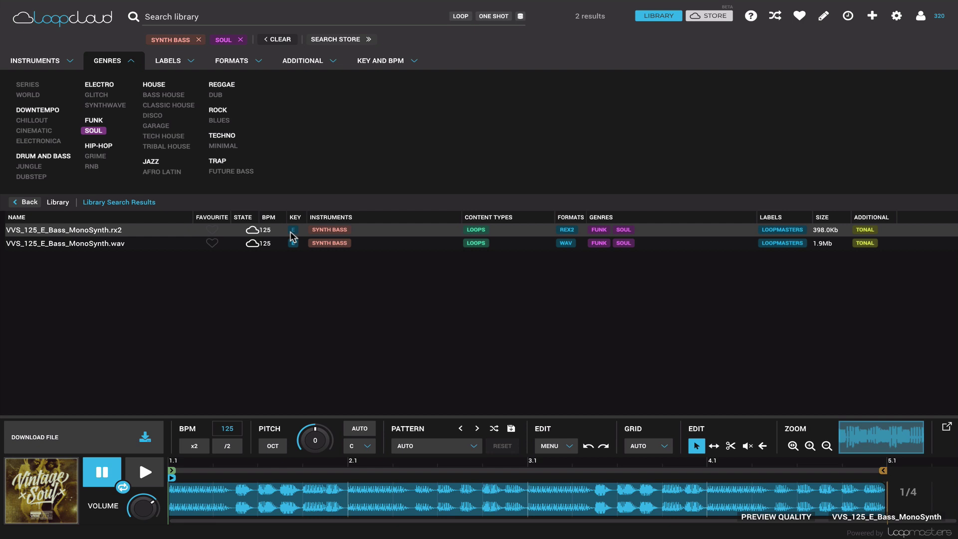
# Play the MonoSynth bass loop, audition its .wav version, then clear the Soul genre filter
pyautogui.click(145, 472)
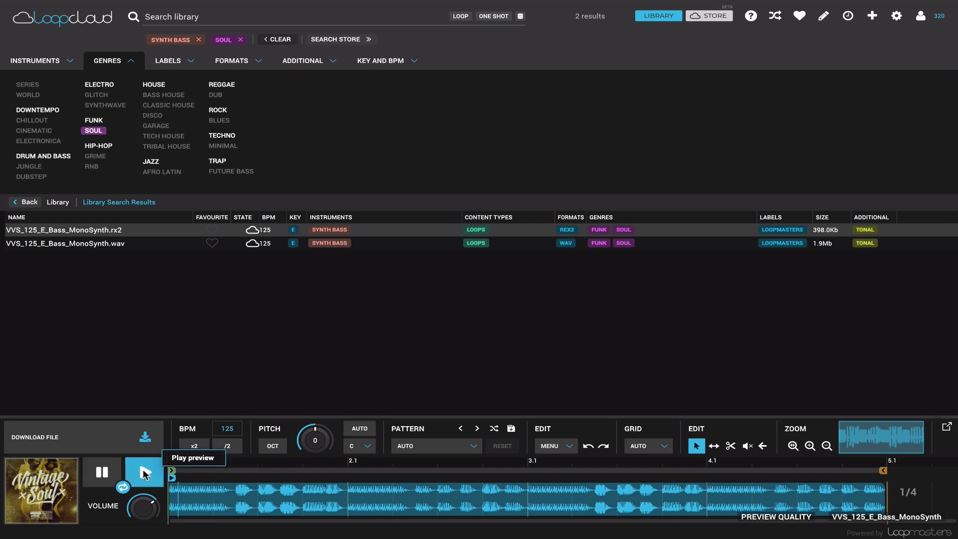
pyautogui.press('XF86AudioLowerVolume')
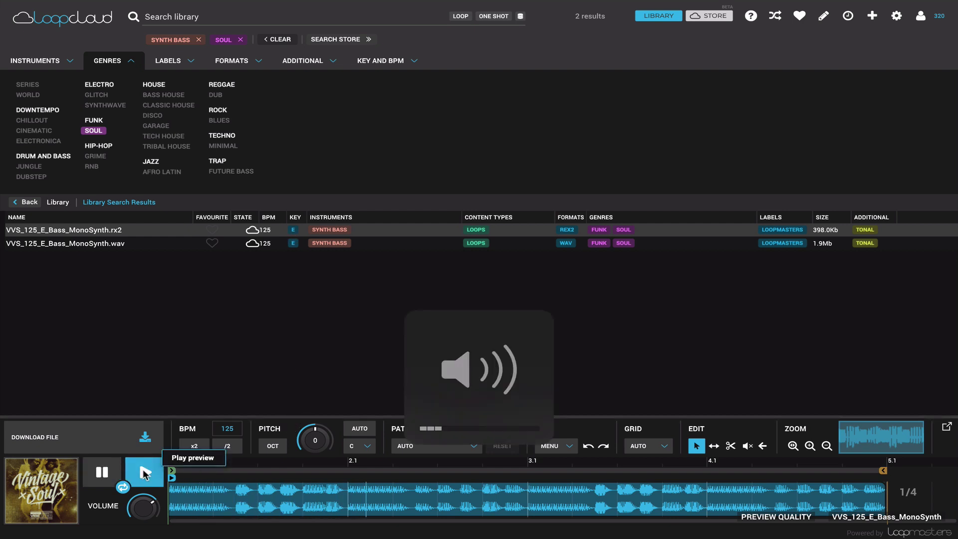
pyautogui.press('XF86AudioRaiseVolume')
pyautogui.press('XF86AudioRaiseVolume')
pyautogui.press('XF86AudioRaiseVolume')
pyautogui.press('XF86AudioRaiseVolume')
pyautogui.press('XF86AudioRaiseVolume')
pyautogui.press('XF86AudioRaiseVolume')
pyautogui.press('XF86AudioRaiseVolume')
pyautogui.press('XF86AudioRaiseVolume')
pyautogui.press('XF86AudioRaiseVolume')
pyautogui.press('XF86AudioRaiseVolume')
pyautogui.press('XF86AudioRaiseVolume')
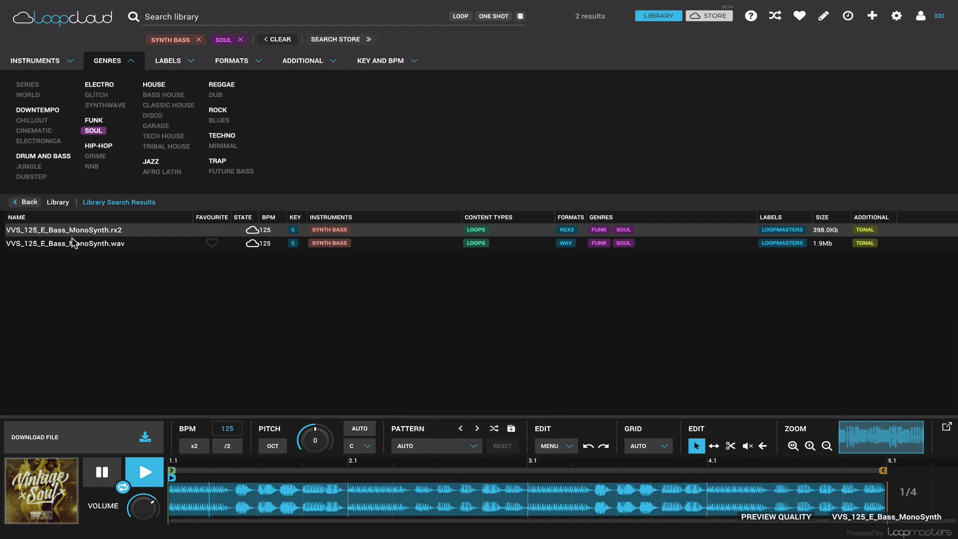
pyautogui.click(74, 243)
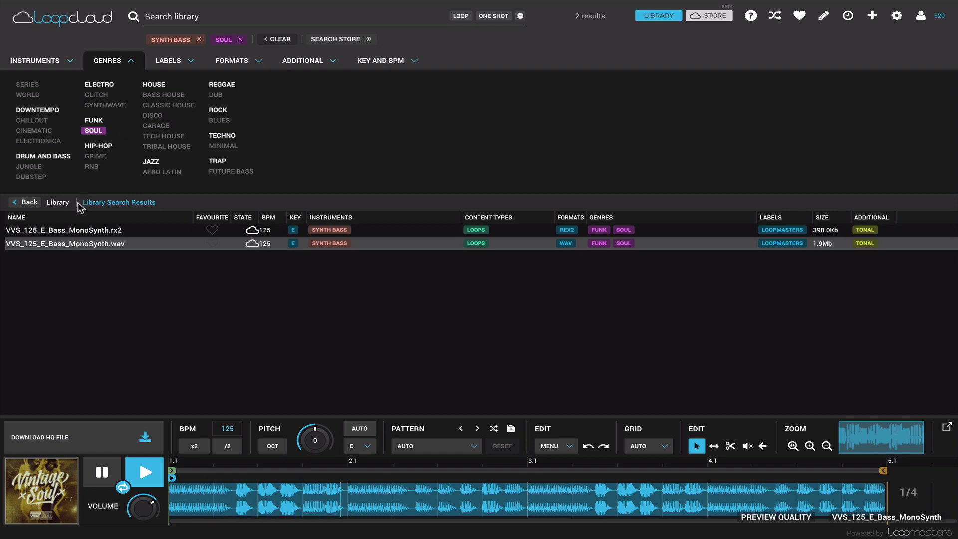
pyautogui.click(86, 130)
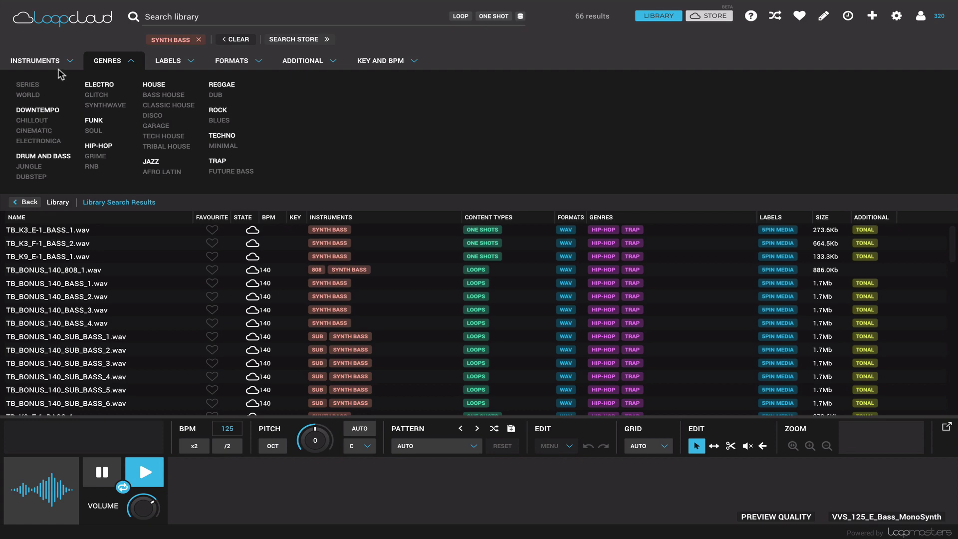
# Replace the Synth Bass instrument filter with Electric Guitar
pyautogui.click(50, 64)
pyautogui.click(47, 115)
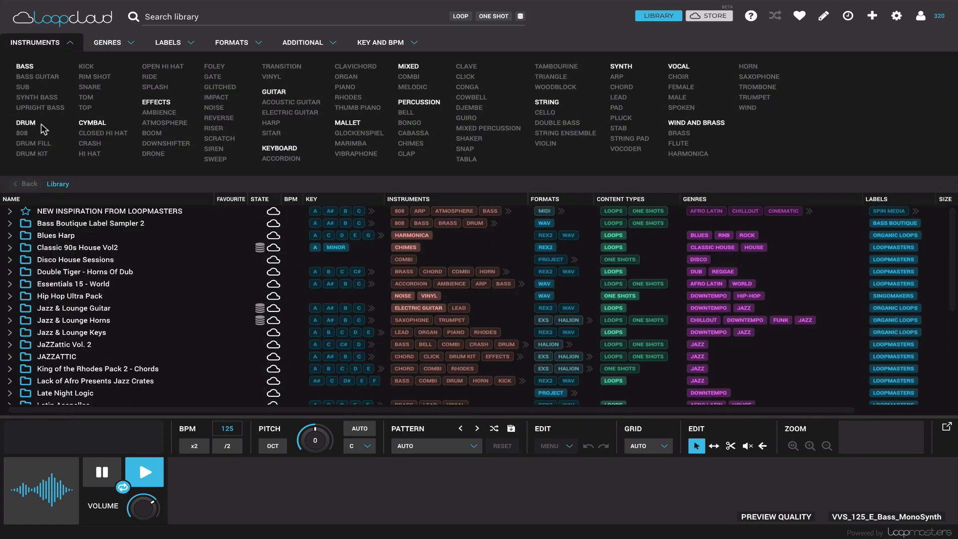
pyautogui.click(294, 115)
# Preview OL_LG_100_C_TA_03 with the player volume turned up near maximum, then pause it
pyautogui.scroll(-2, 87, 312)
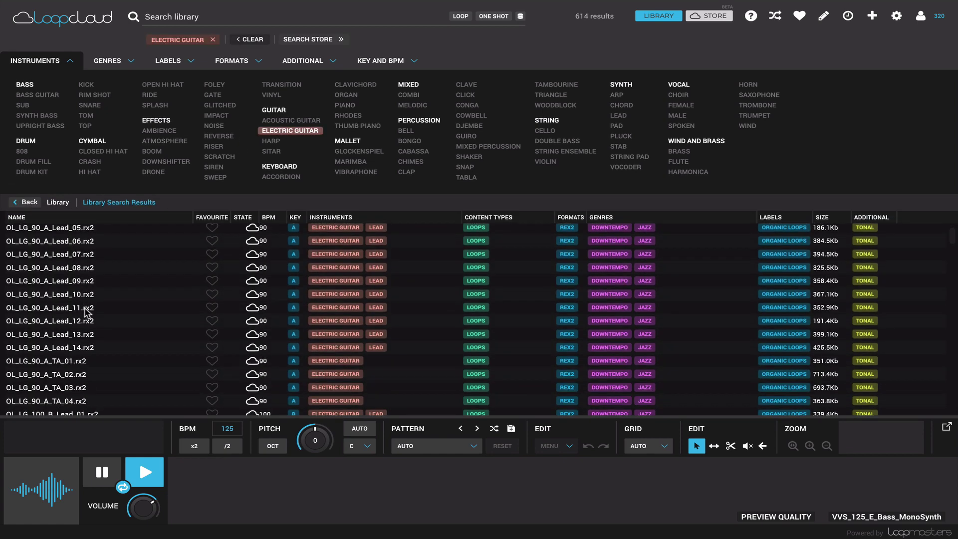
pyautogui.scroll(-5, 79, 322)
pyautogui.click(72, 332)
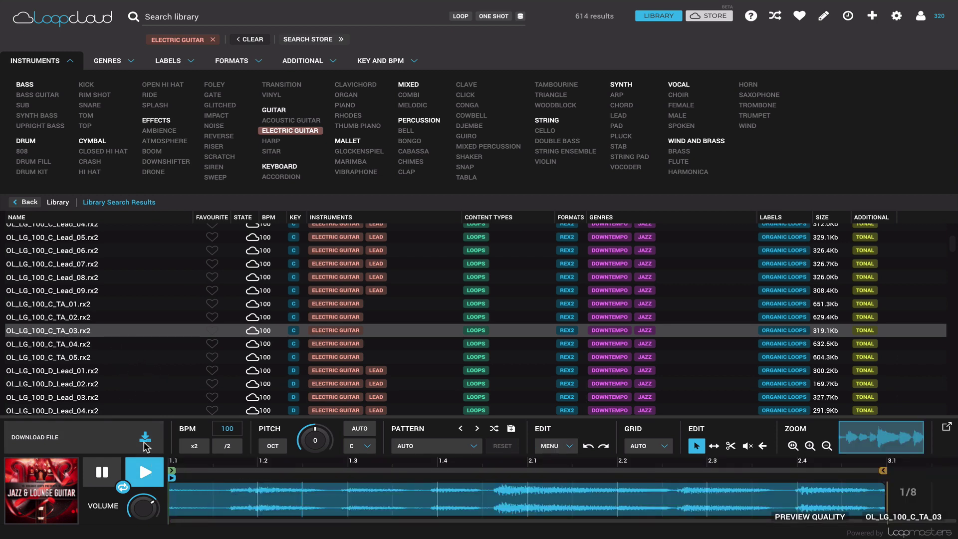
pyautogui.press('XF86AudioRaiseVolume')
pyautogui.moveTo(153, 509); pyautogui.dragTo(152, 489)
pyautogui.press('space')
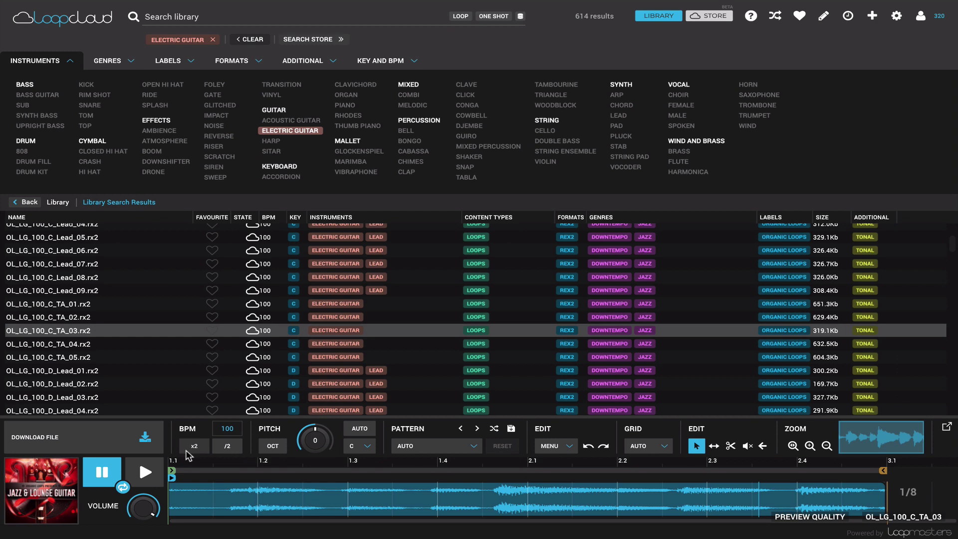
# Set the guitar loop to x2 tempo after trying /2, and try pitch +4 before returning it to 0
pyautogui.click(226, 452)
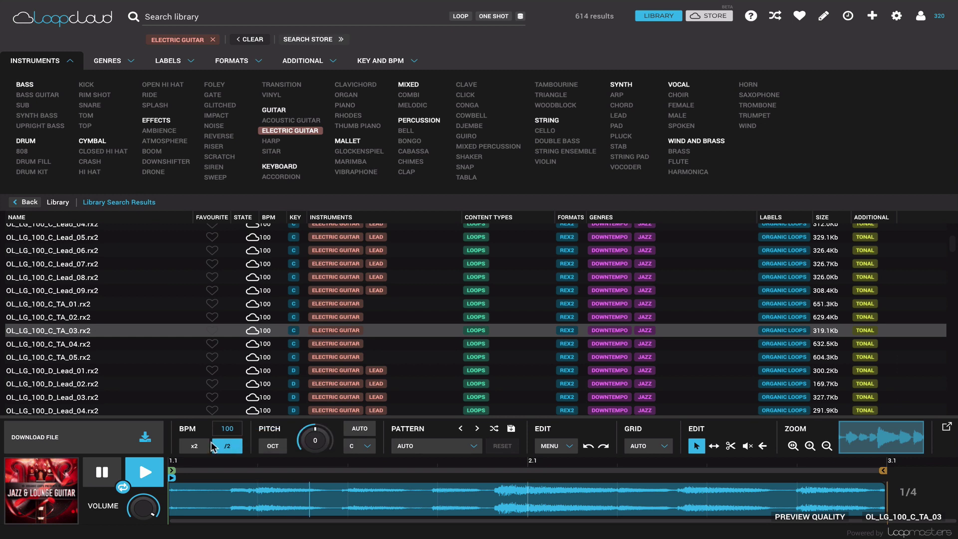
pyautogui.click(201, 446)
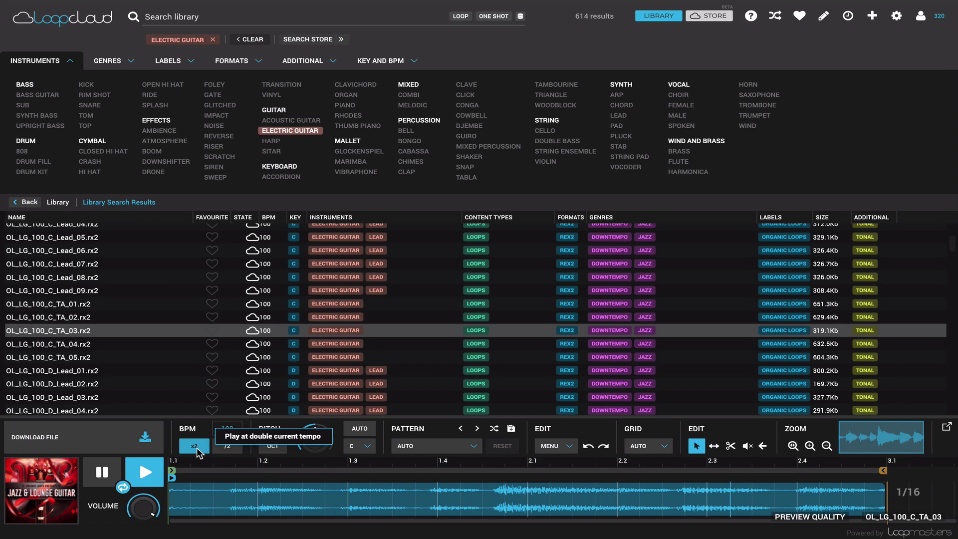
pyautogui.press('space')
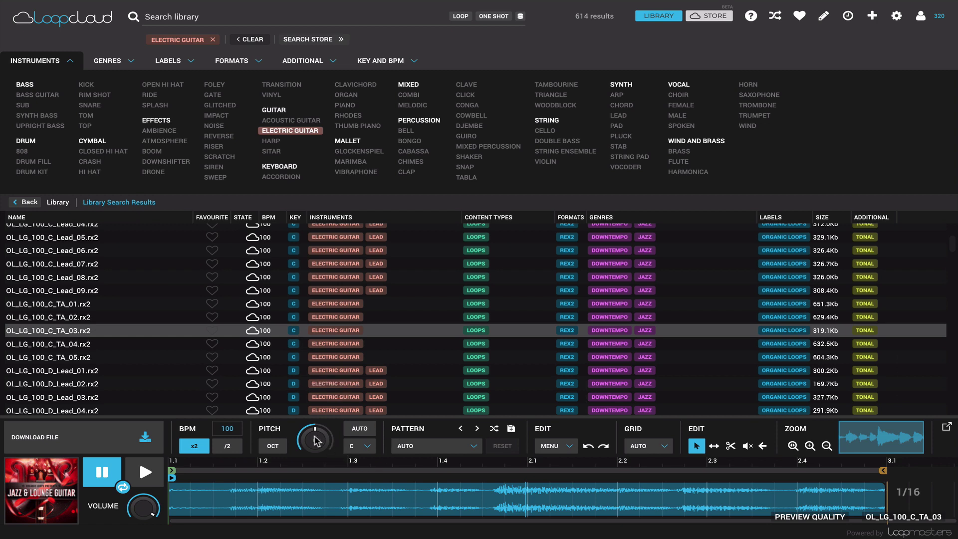
pyautogui.moveTo(315, 441); pyautogui.dragTo(314, 410)
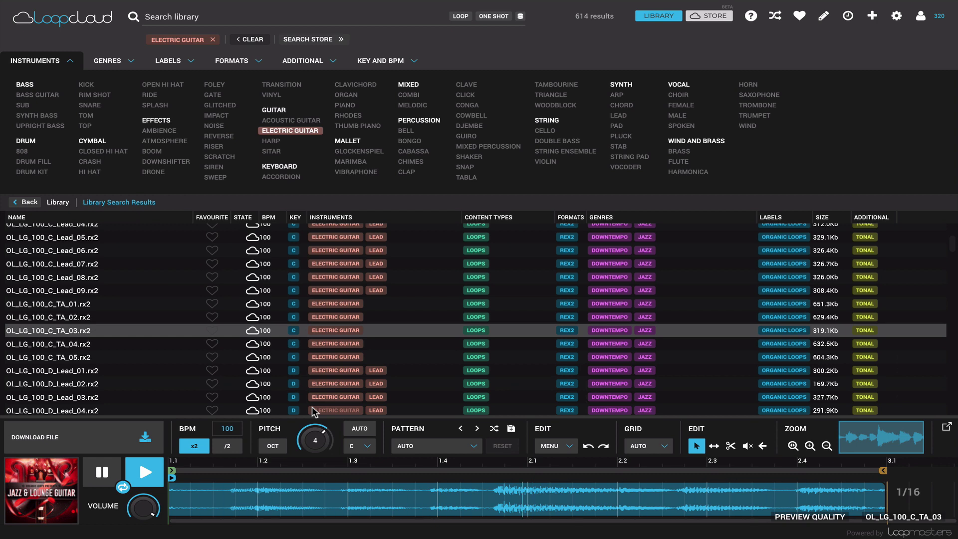
pyautogui.moveTo(313, 412); pyautogui.dragTo(322, 466)
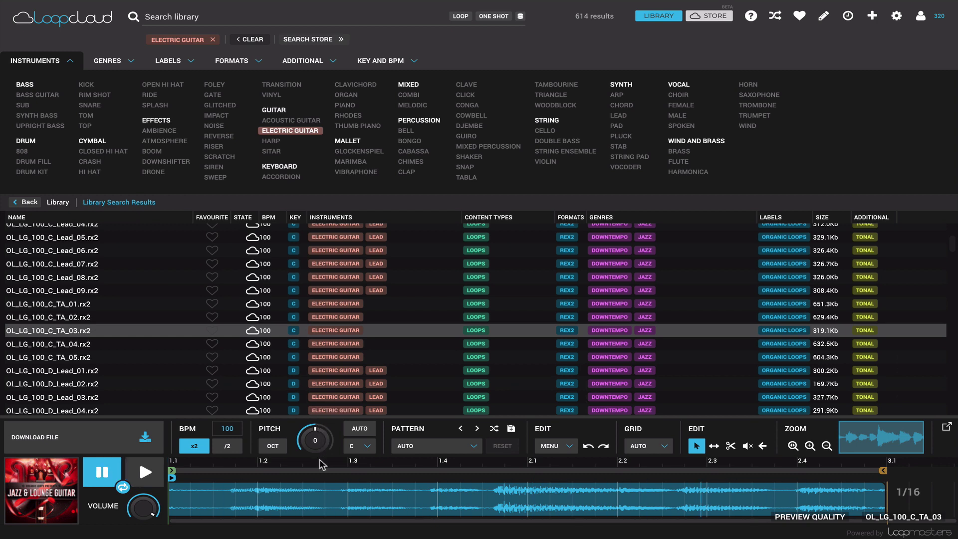
# Set the preview key to E and audition the current loop in it
pyautogui.click(351, 449)
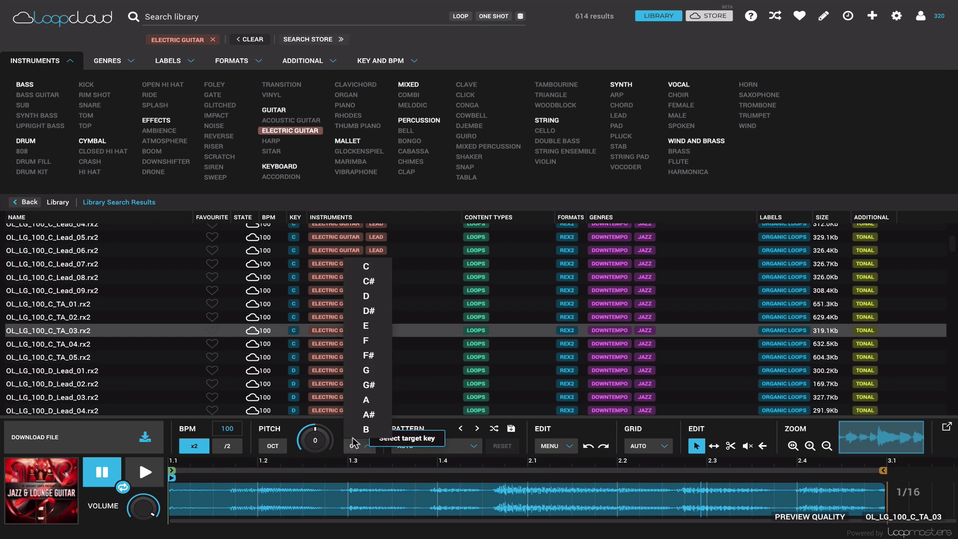
pyautogui.click(369, 326)
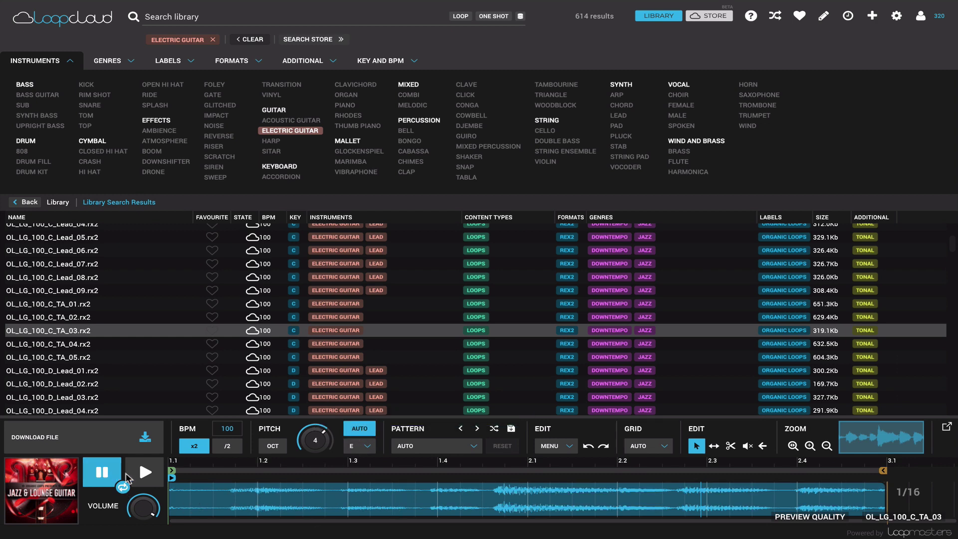
pyautogui.click(145, 479)
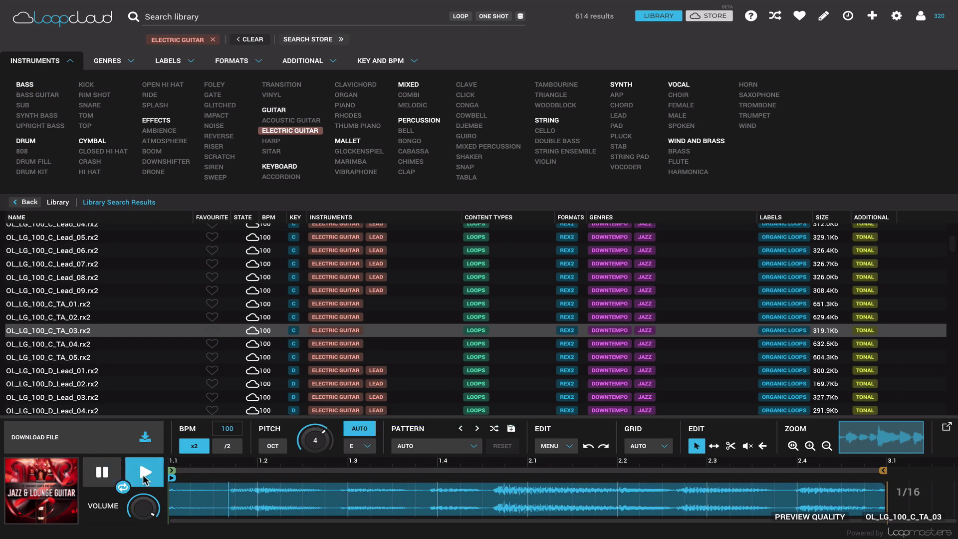
pyautogui.click(102, 476)
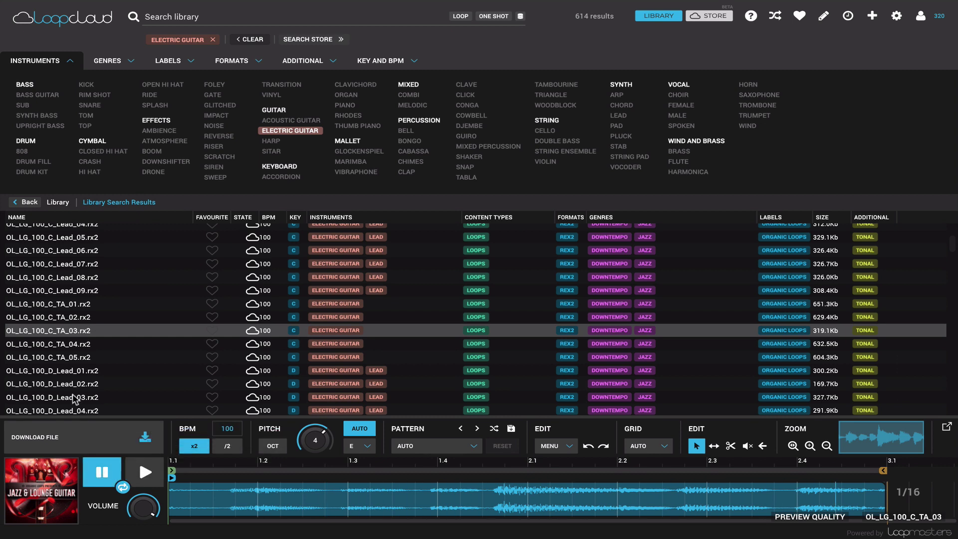
# Load and audition OL_LG_100_D_Lead_01 in the key of E
pyautogui.click(67, 372)
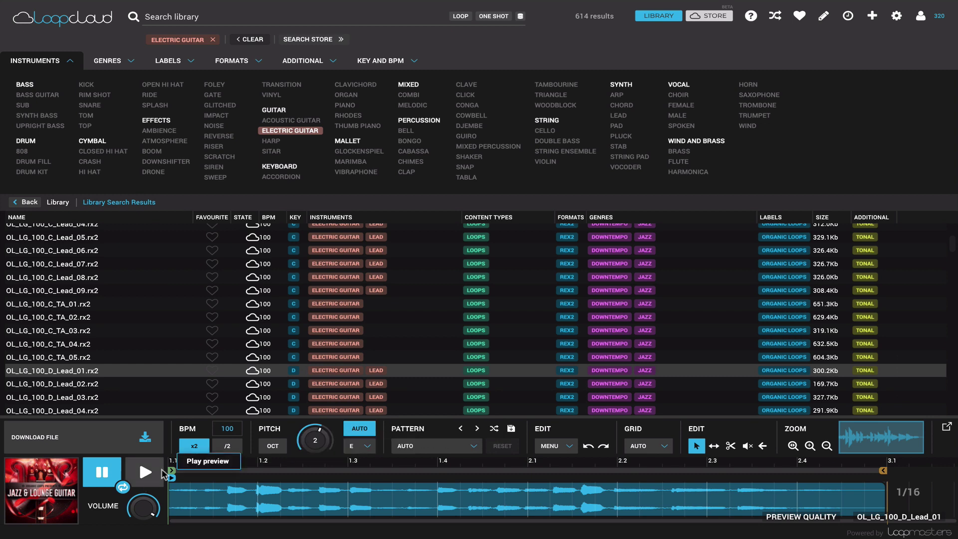
pyautogui.click(149, 472)
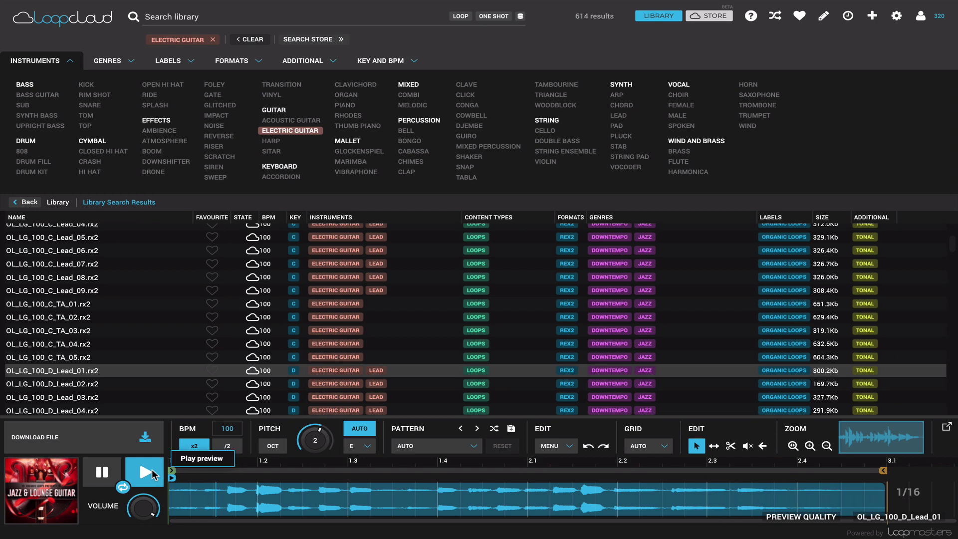
pyautogui.click(106, 472)
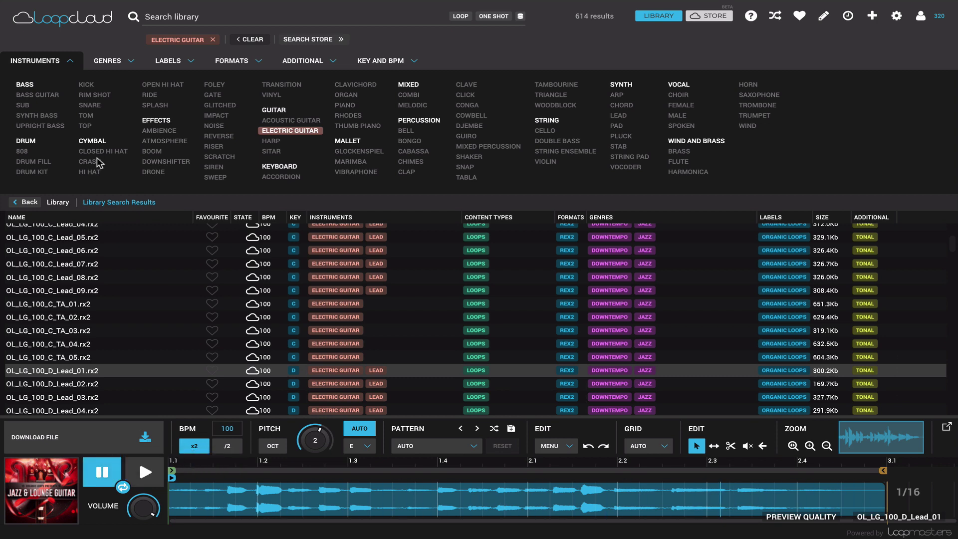
# Load OL_LG_100_C_Lead_08.rx2 into the player, leaving the slice pattern unchanged
pyautogui.click(180, 21)
pyautogui.click(469, 447)
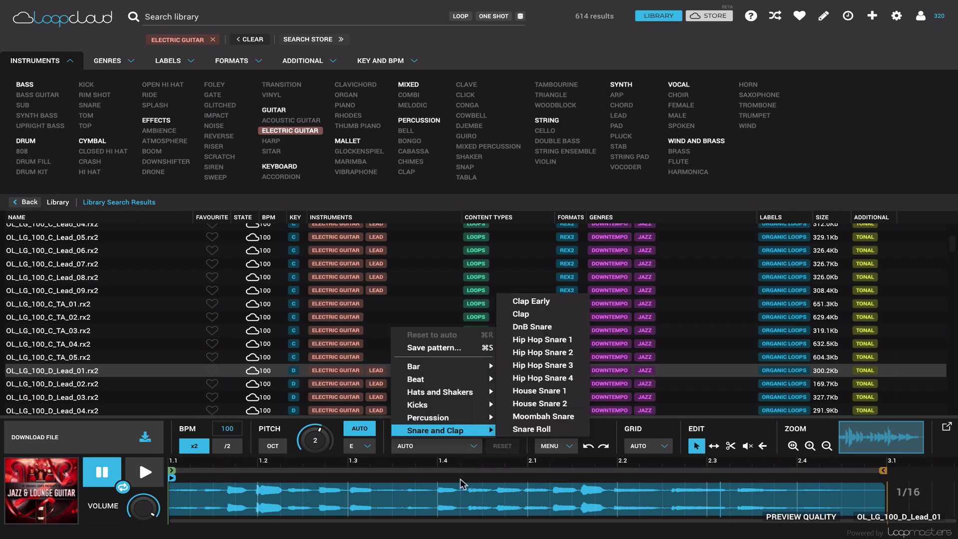
pyautogui.click(474, 469)
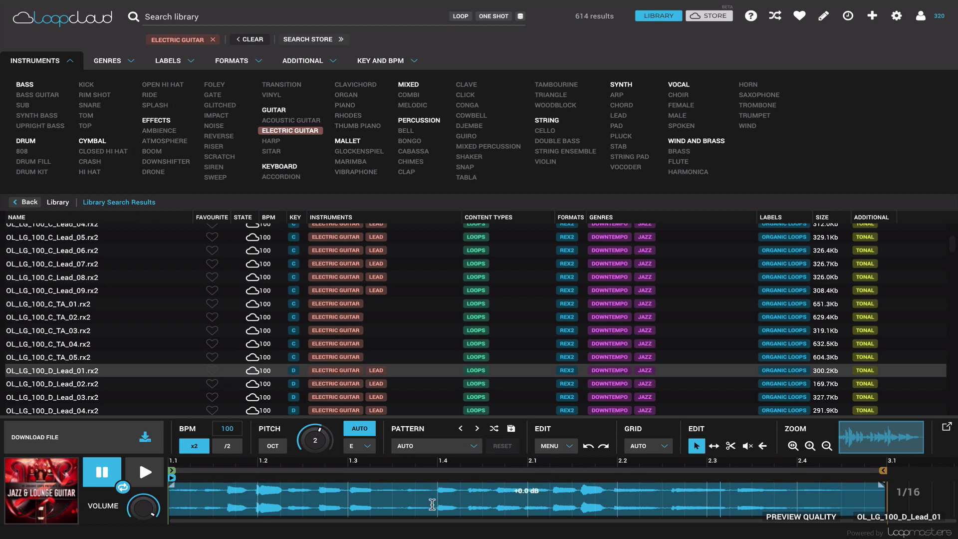
pyautogui.click(430, 448)
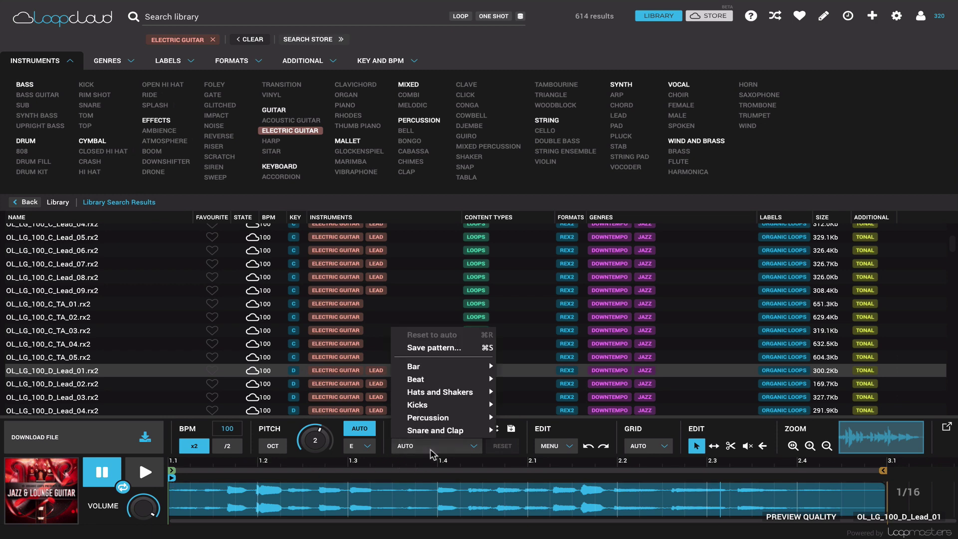
pyautogui.moveTo(472, 381)
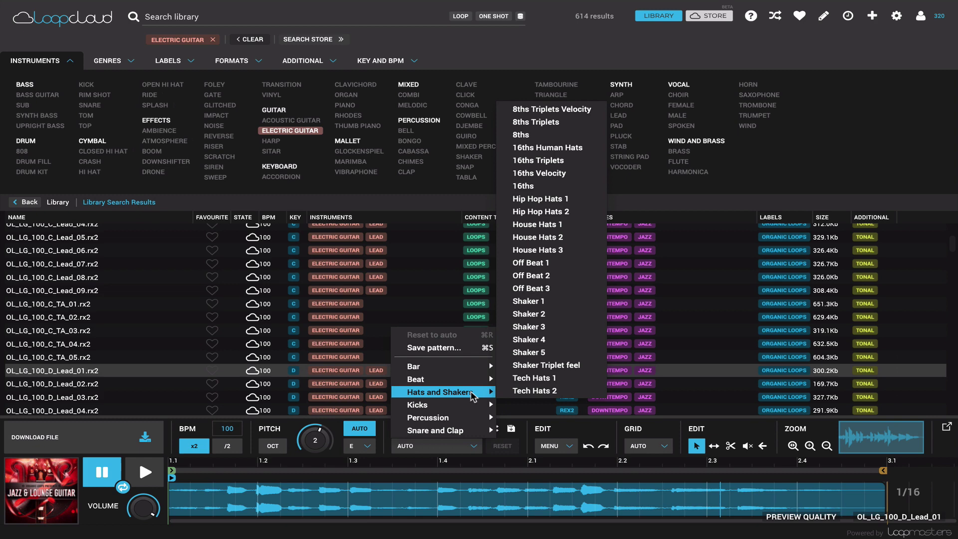
pyautogui.click(88, 279)
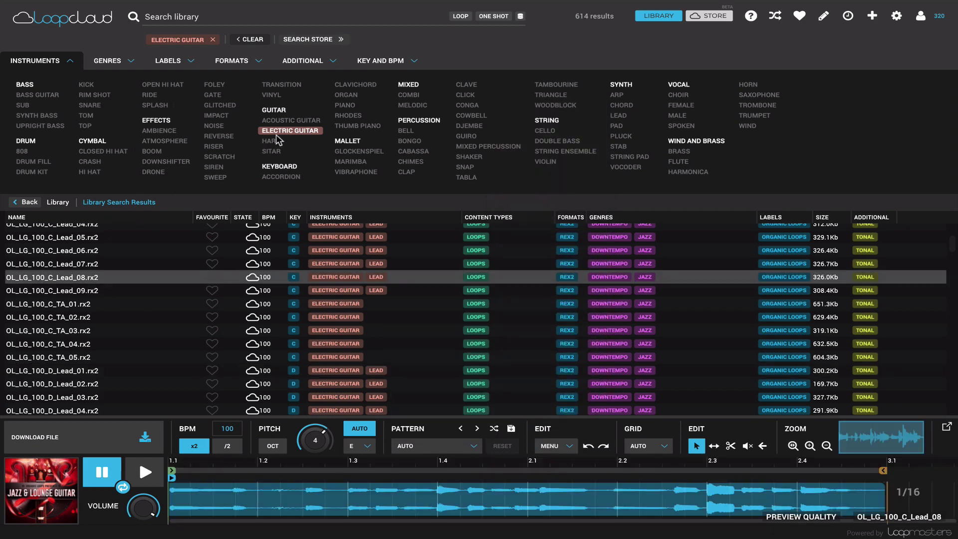
# Swap the Electric Guitar filter for Piano and preview SAN_122_G_Dig_Piano_a with x2 turned off
pyautogui.click(347, 107)
pyautogui.click(213, 40)
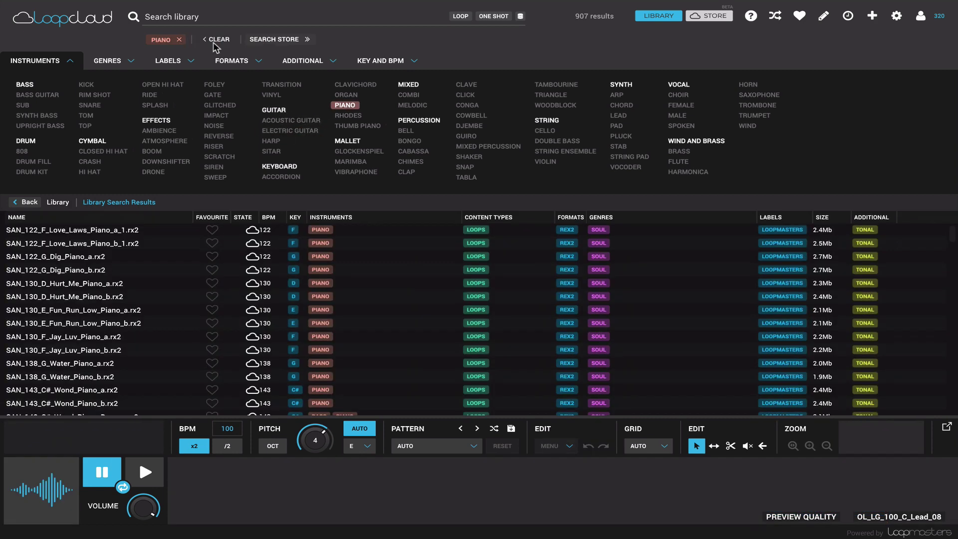
pyautogui.click(63, 262)
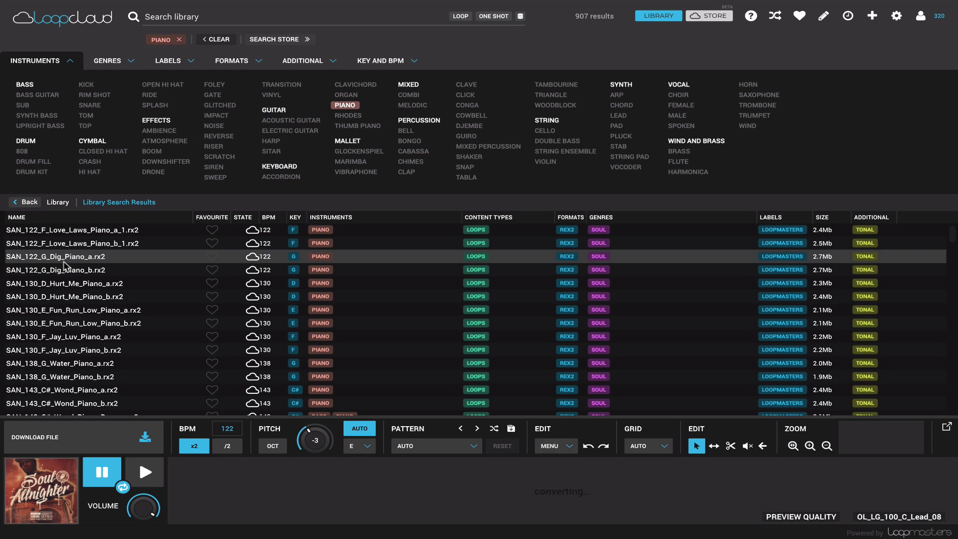
pyautogui.click(142, 474)
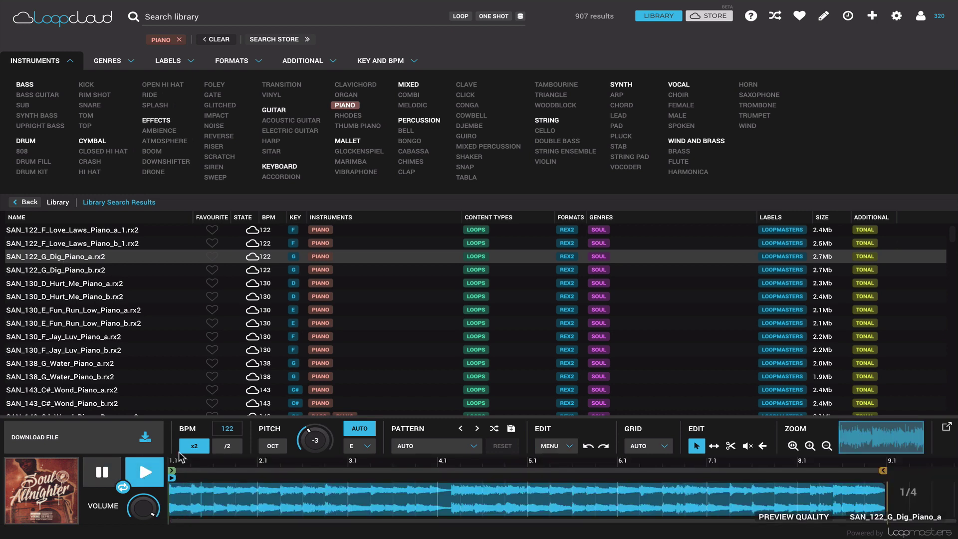
pyautogui.click(194, 445)
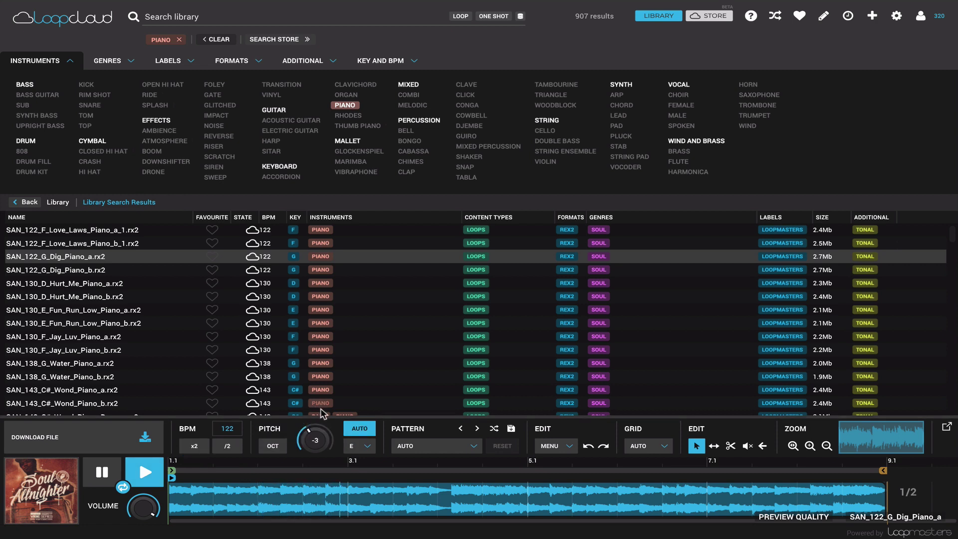
pyautogui.press('space')
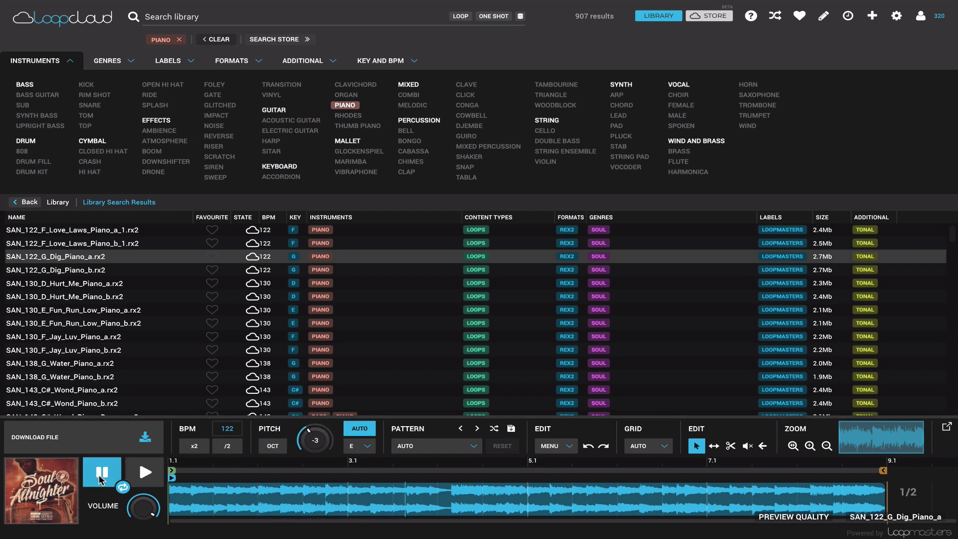
# Apply Broken Beat Kick 2, then step through Crazy Kicks, DnB Kick 1, DnB Kick 2 and Hip Hop Kick 1
pyautogui.click(443, 445)
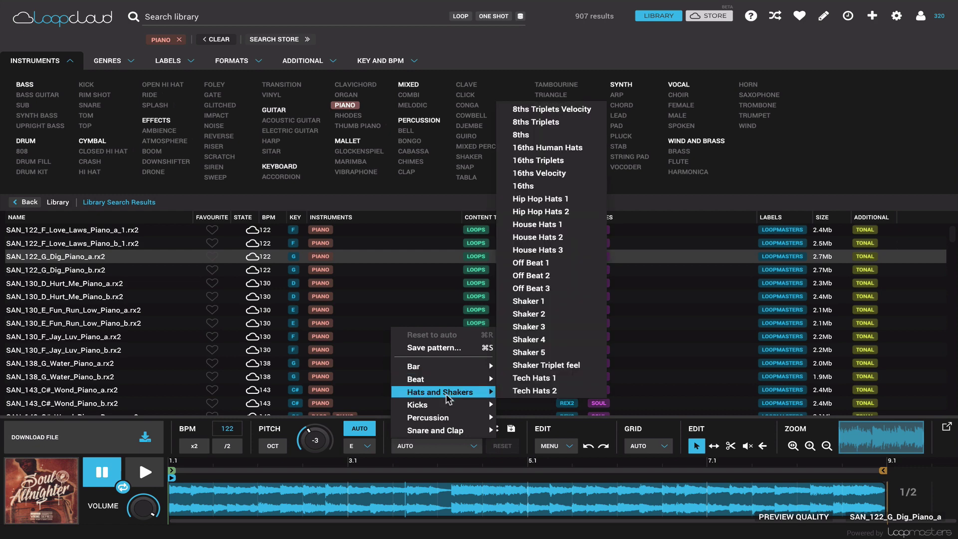
pyautogui.moveTo(448, 406)
pyautogui.click(544, 263)
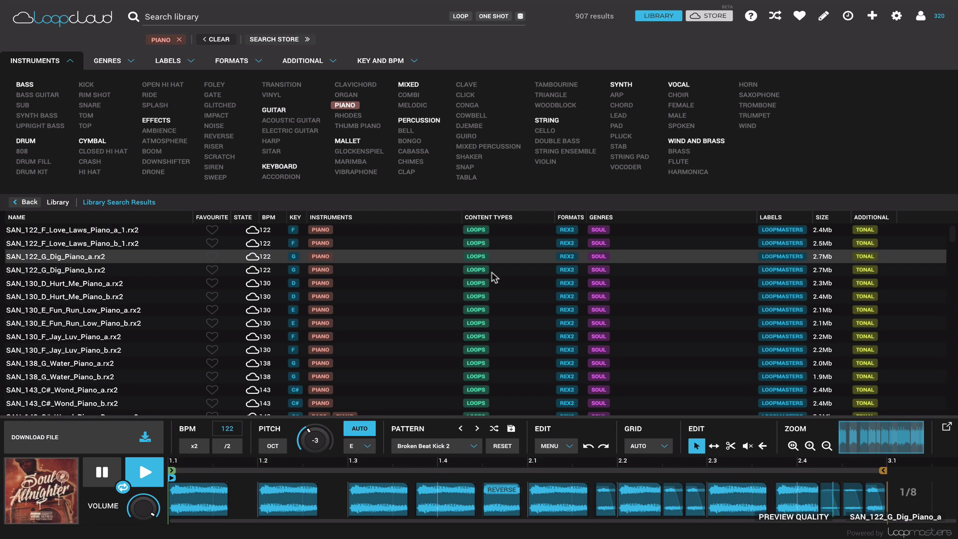
pyautogui.click(477, 429)
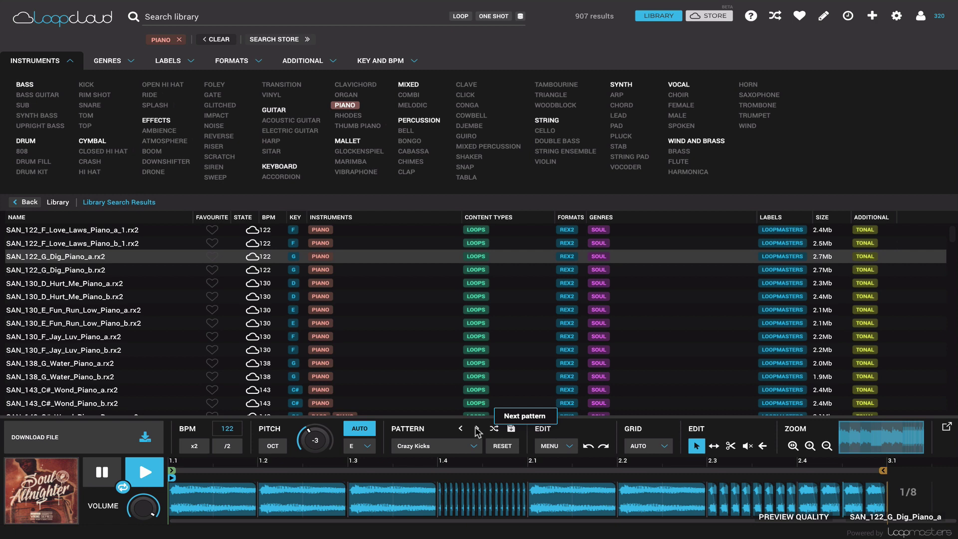
pyautogui.click(477, 429)
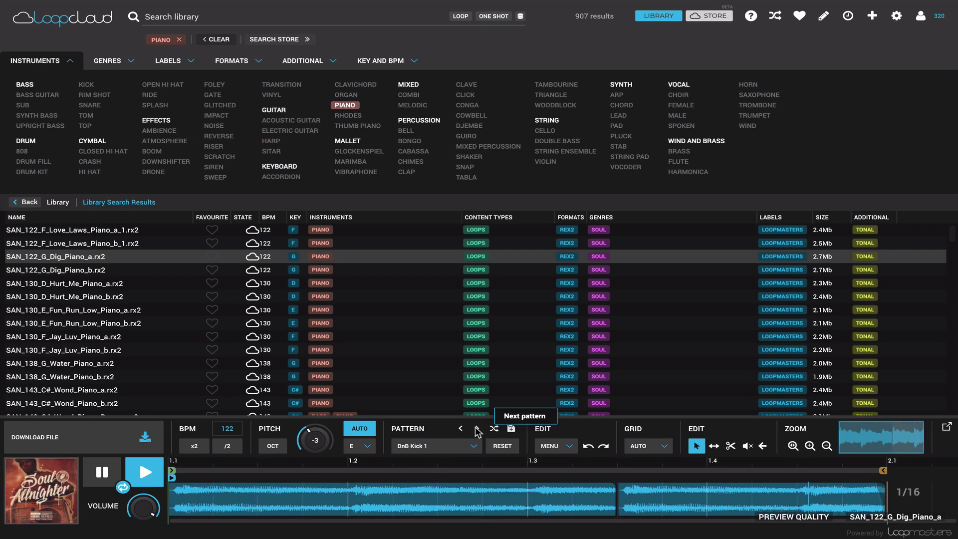
pyautogui.click(476, 429)
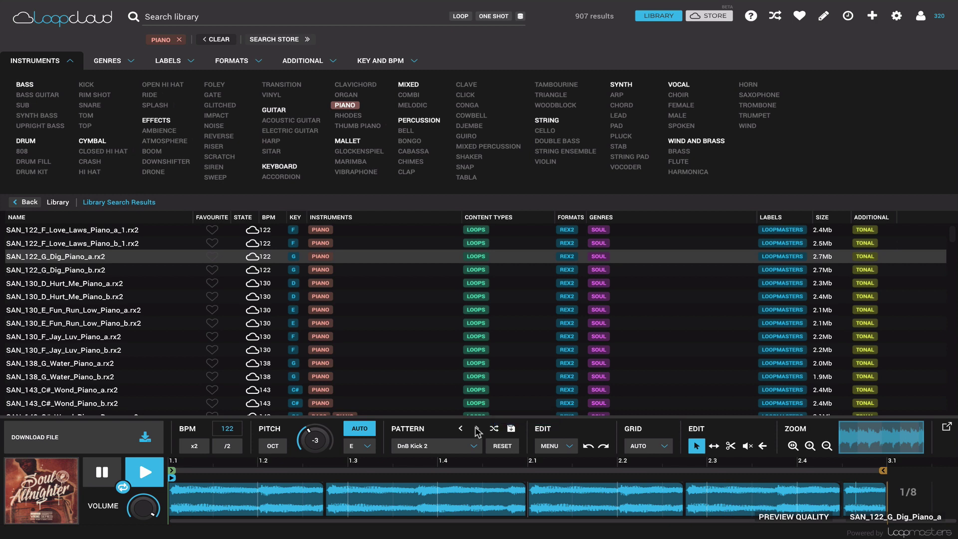
pyautogui.click(476, 429)
# Apply the Percussion > Electric Perc 2 slice pattern and pause the preview
pyautogui.click(454, 444)
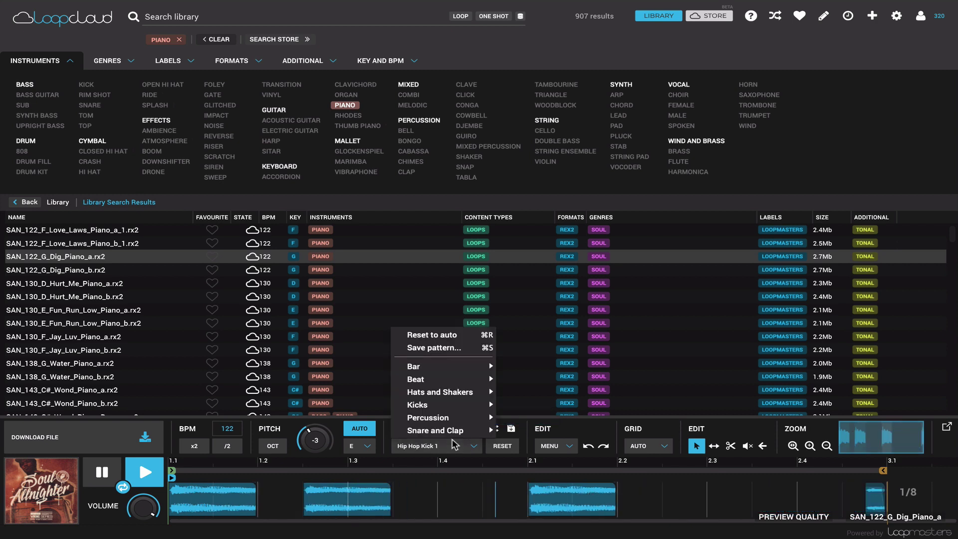
pyautogui.moveTo(455, 422)
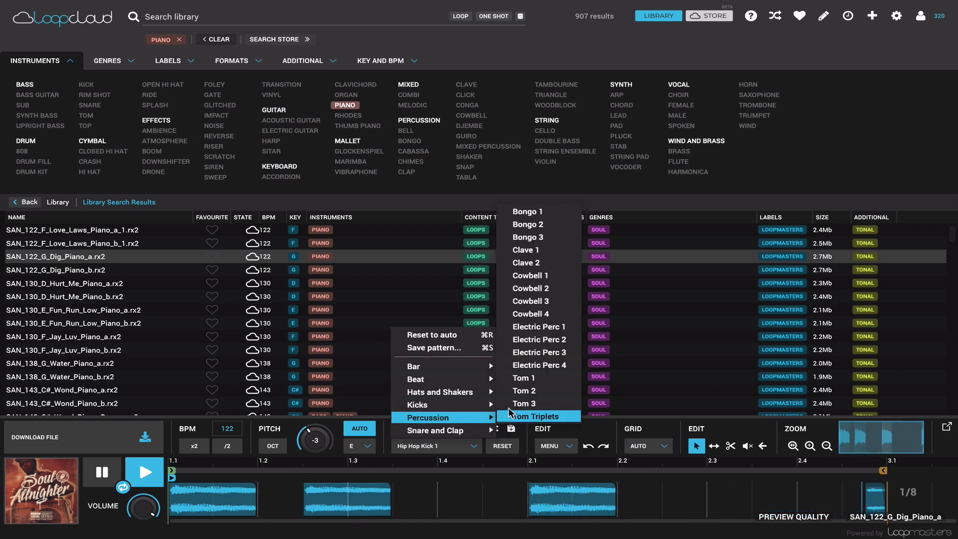
pyautogui.click(540, 340)
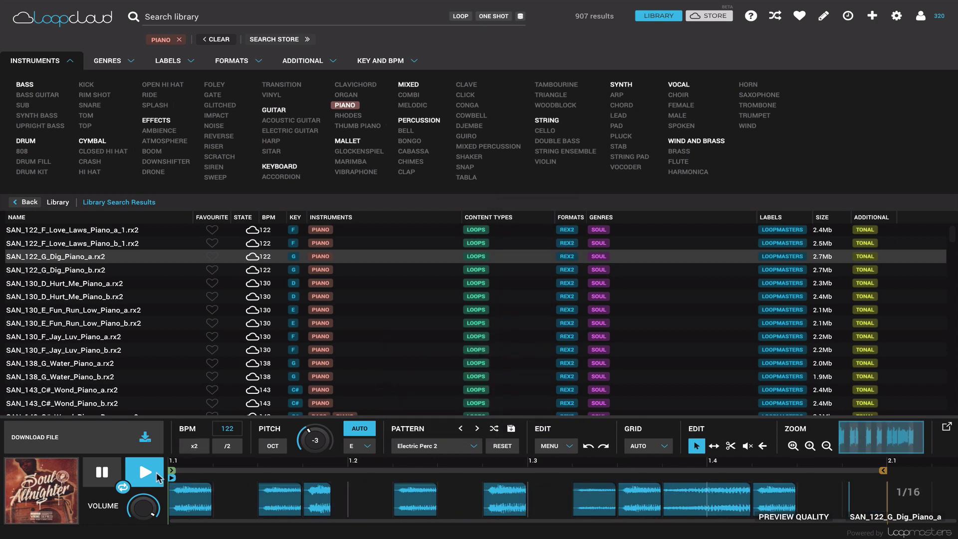
pyautogui.click(105, 474)
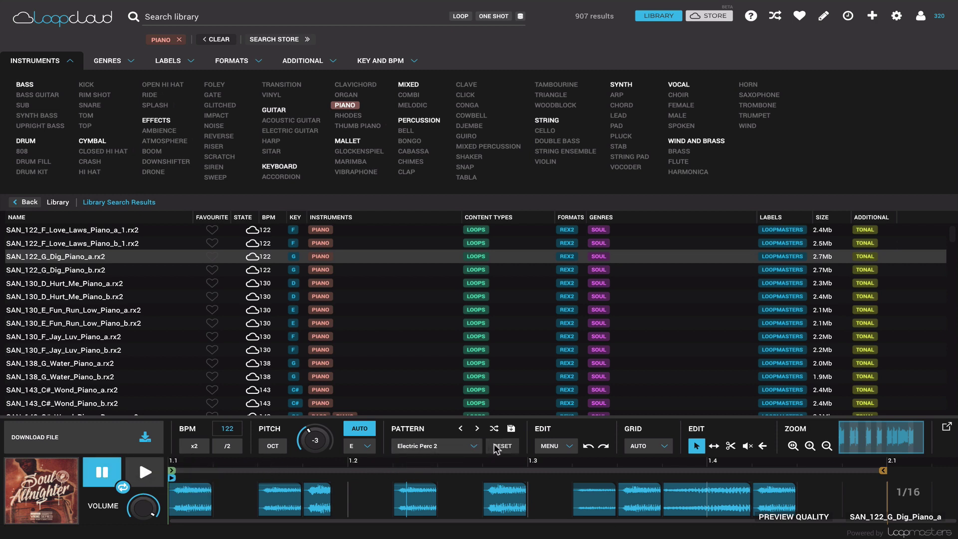
pyautogui.moveTo(413, 500)
pyautogui.moveTo(642, 496)
# Extend one slice's right edge and lower the gain of an earlier slice
pyautogui.click(482, 504)
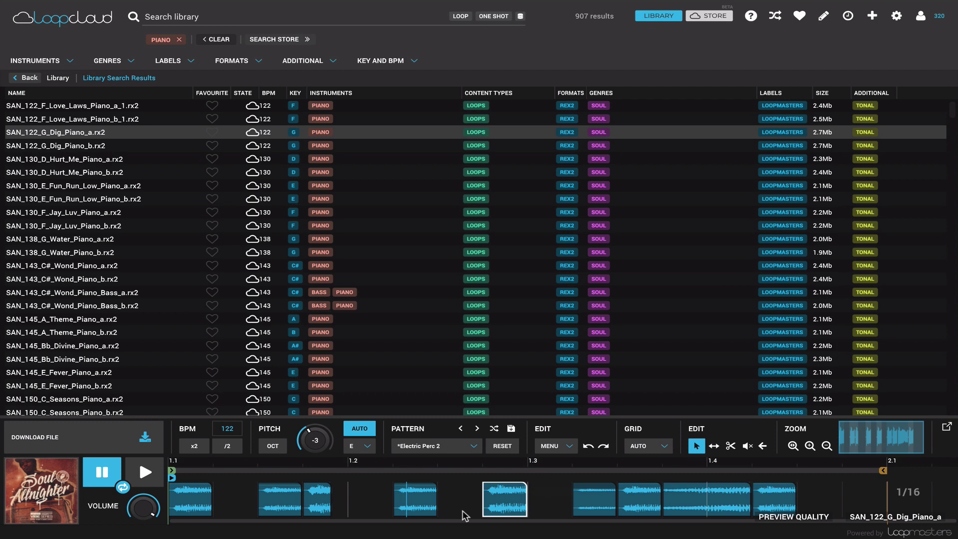
pyautogui.moveTo(527, 503)
pyautogui.moveTo(534, 502); pyautogui.dragTo(561, 501)
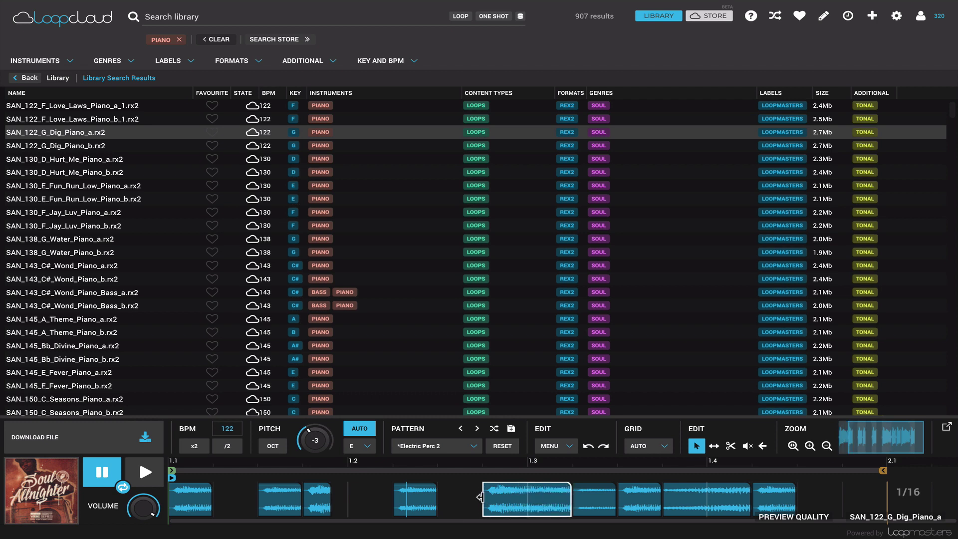
pyautogui.moveTo(413, 512); pyautogui.dragTo(412, 532)
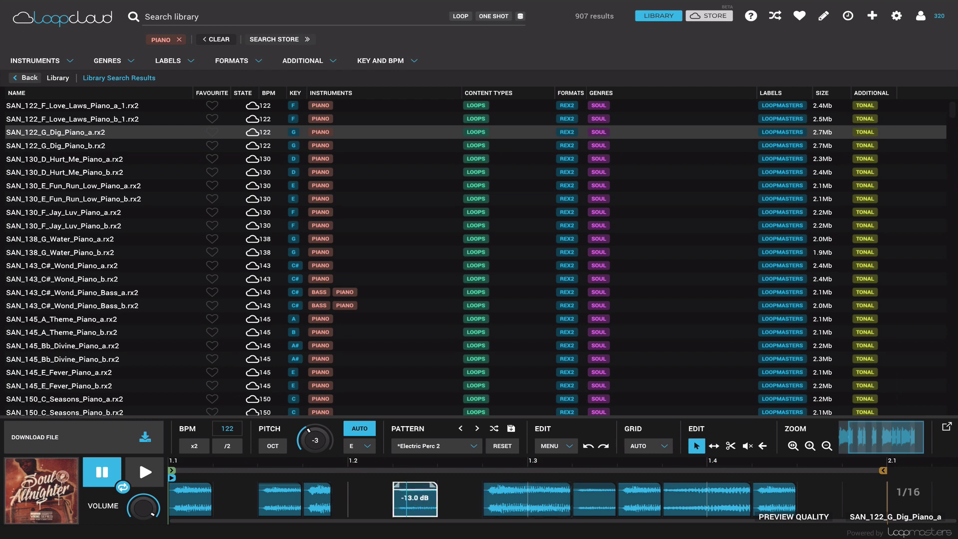
# Select another slice and shift its audio leftward with the Slip tool
pyautogui.press('Left')
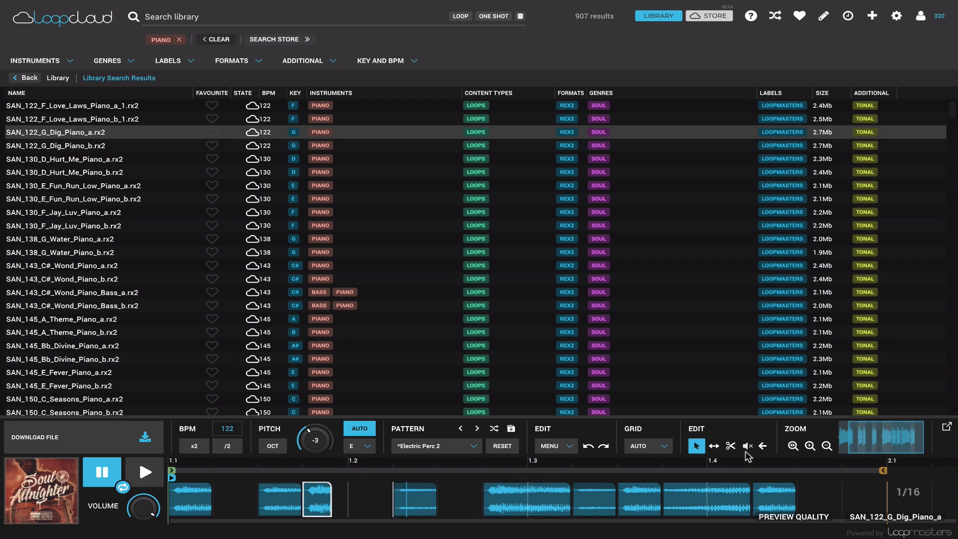
pyautogui.moveTo(286, 499)
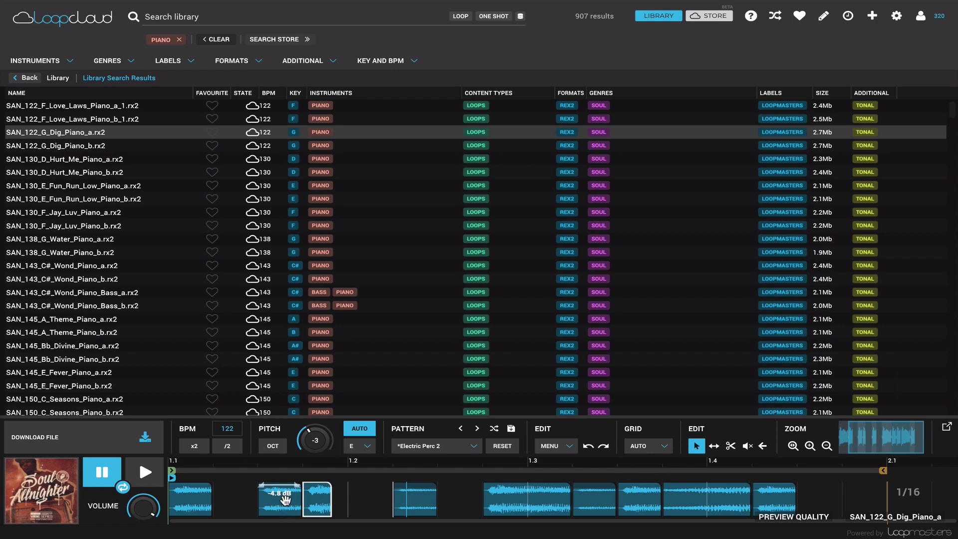
pyautogui.rightClick(319, 501)
pyautogui.press('Escape')
pyautogui.click(714, 446)
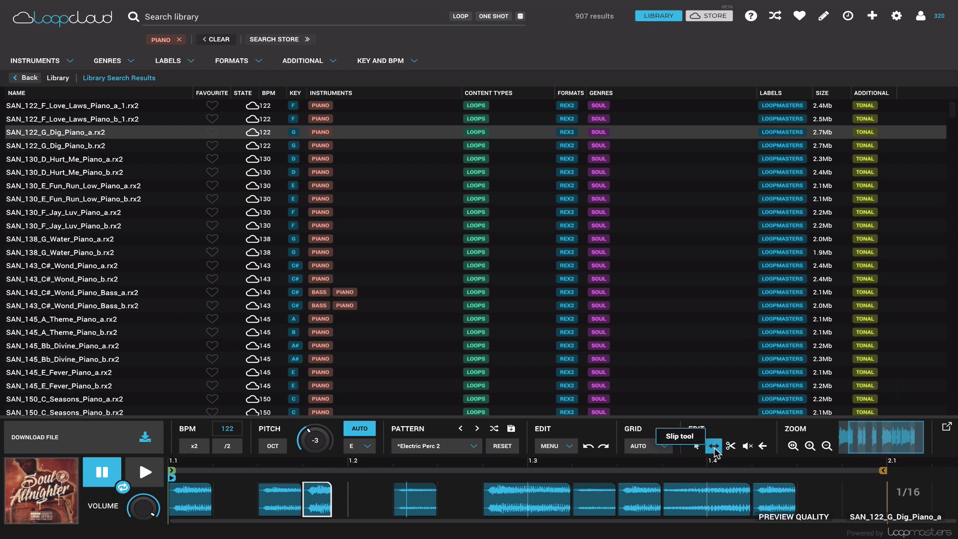
pyautogui.moveTo(313, 501); pyautogui.dragTo(251, 493)
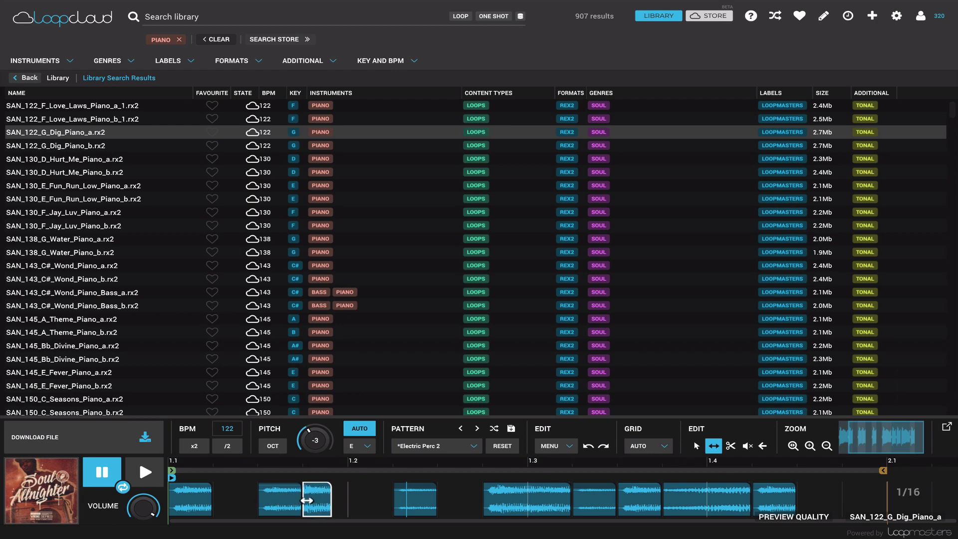
# Choose EDIT MENU > Tools > Reverse tool in the slice editor
pyautogui.click(557, 446)
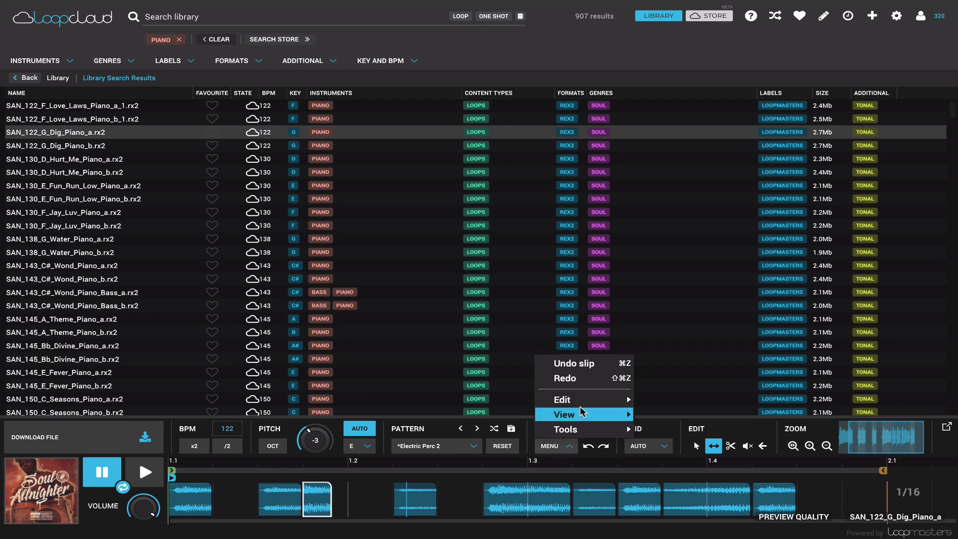
pyautogui.moveTo(593, 416)
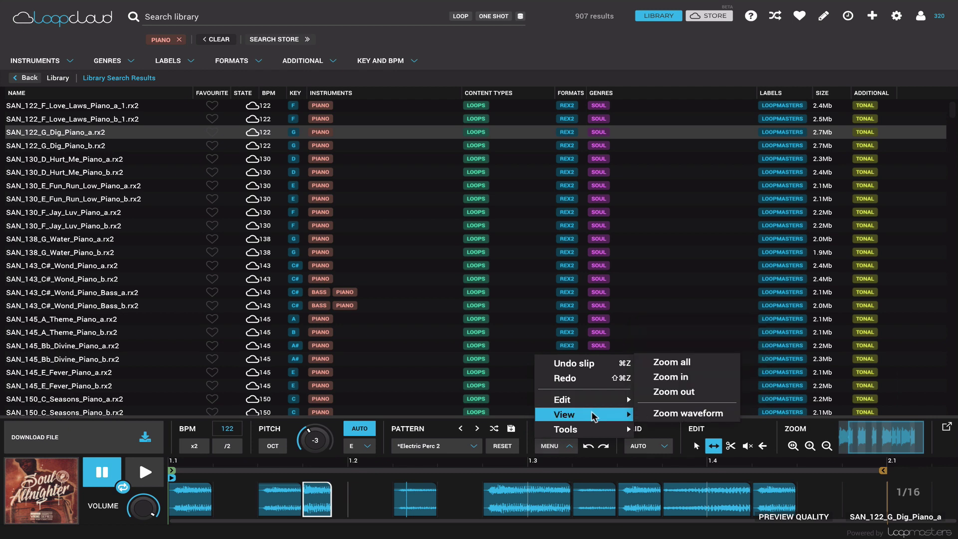
pyautogui.moveTo(605, 439)
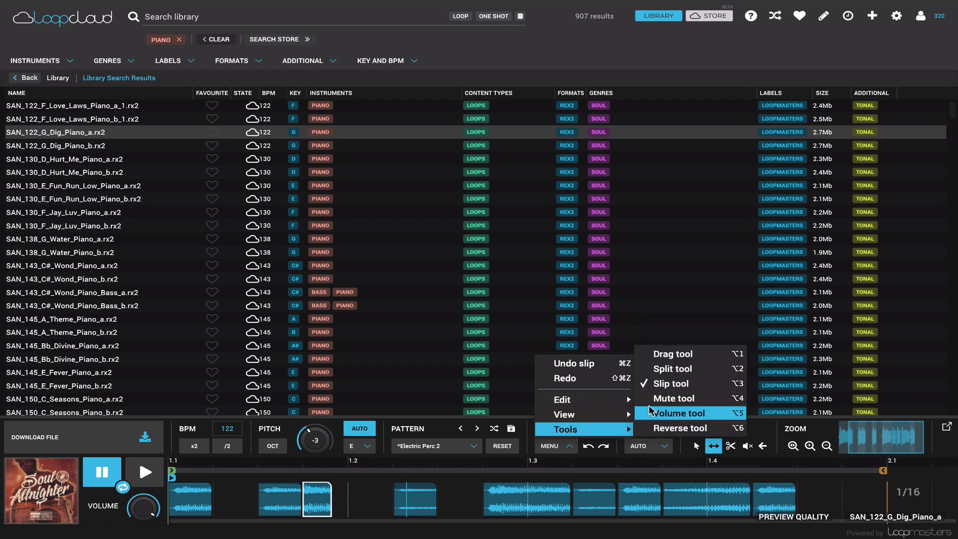
pyautogui.click(660, 430)
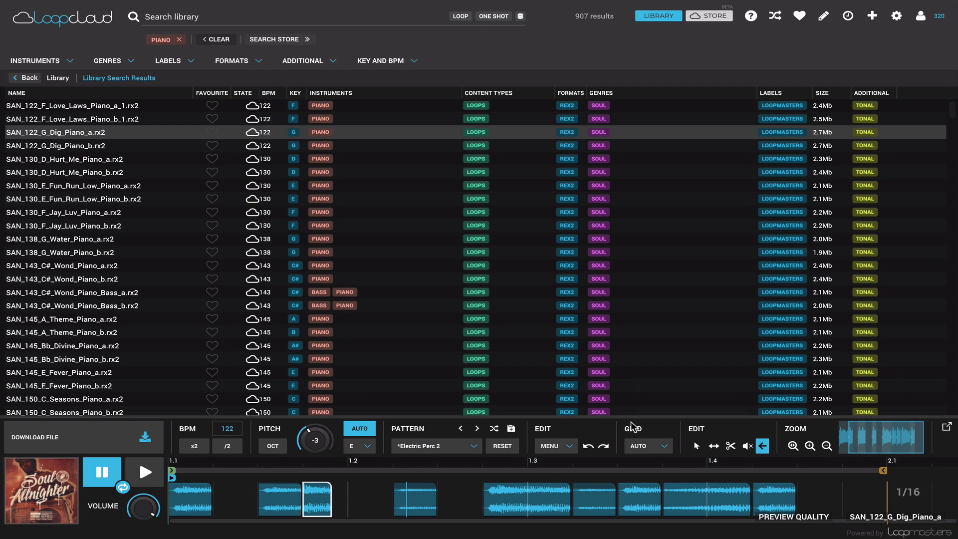
# Audition the edited pattern briefly, then zoom the timeline out to show more bars
pyautogui.press('space')
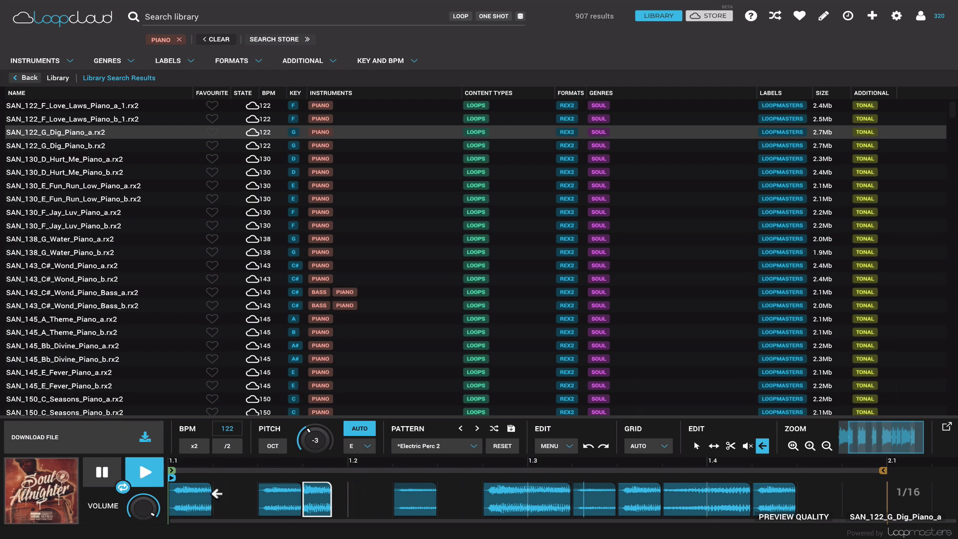
pyautogui.press('space')
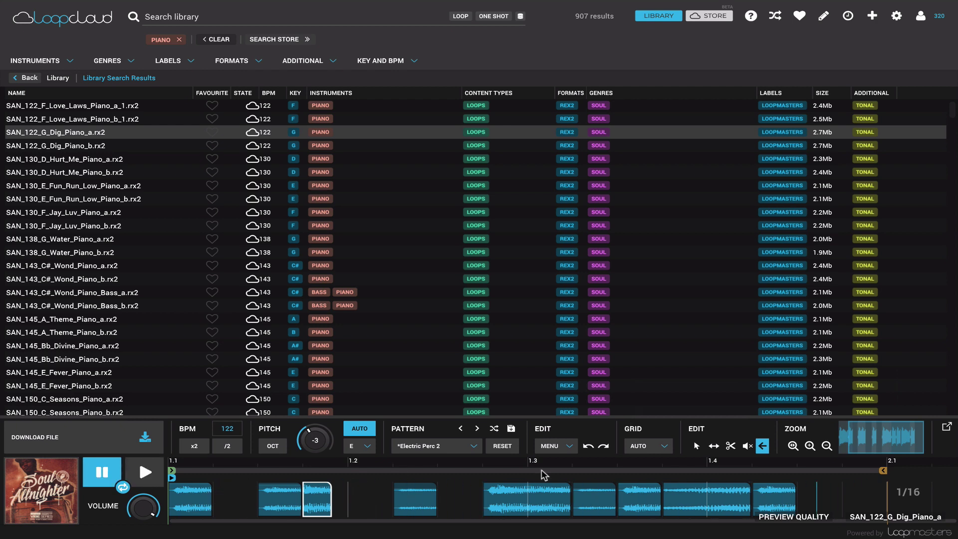
pyautogui.click(827, 447)
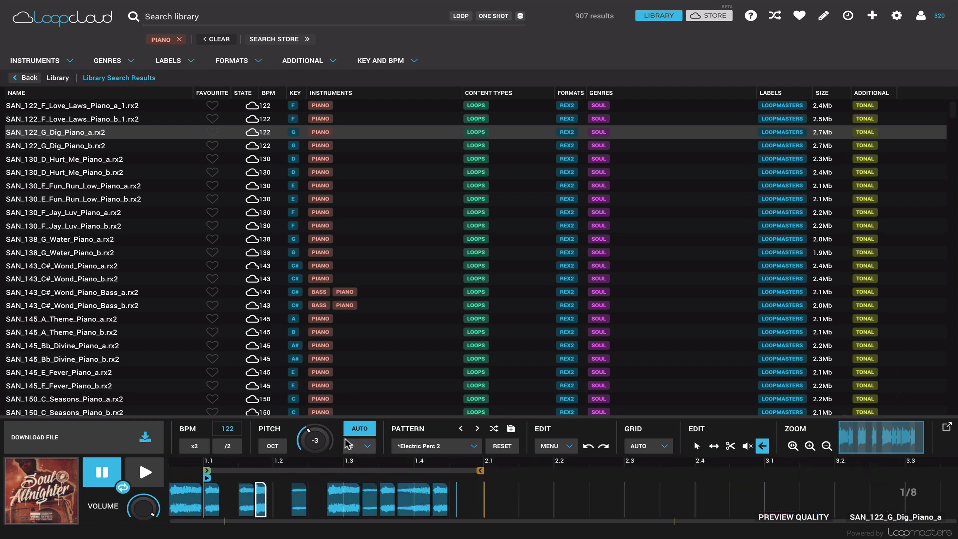
# Preview the SAN_145_A_Theme_Piano_a loop and re-chop it with the Hip Hop Kick 3 pattern
pyautogui.click(83, 323)
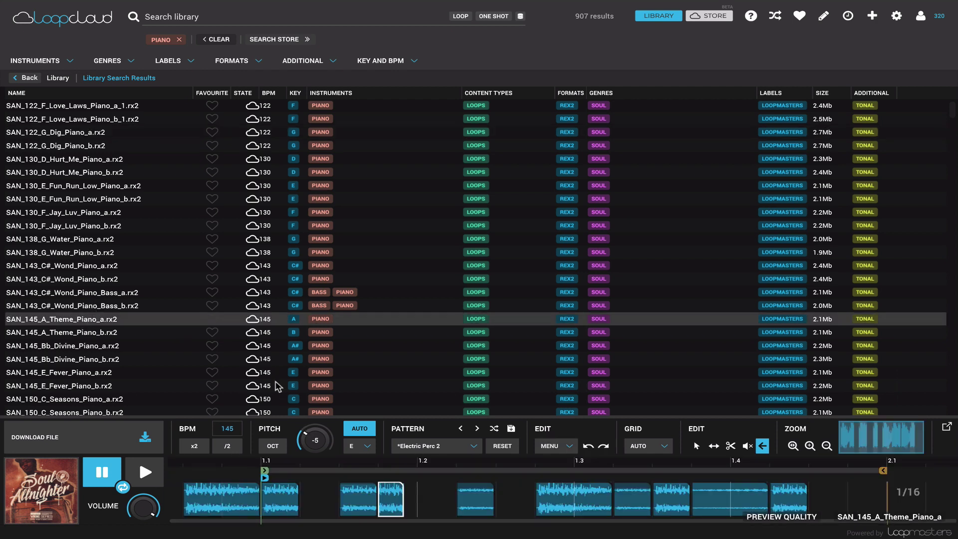
pyautogui.press('space')
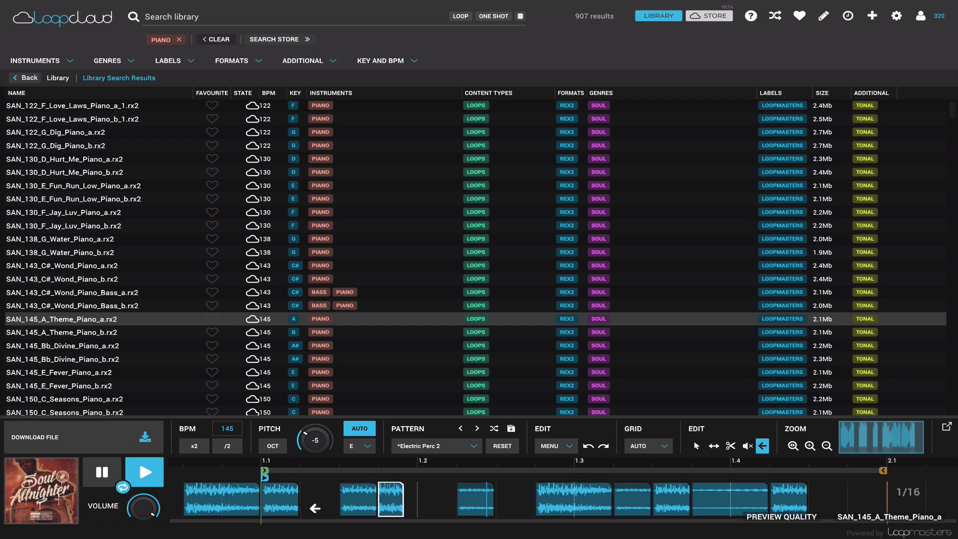
pyautogui.click(473, 446)
pyautogui.moveTo(454, 404)
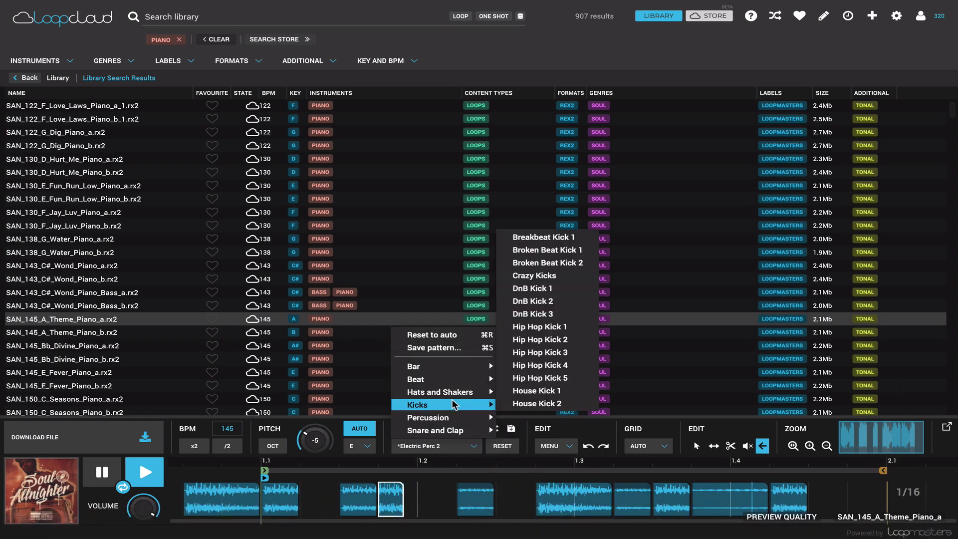
pyautogui.click(537, 352)
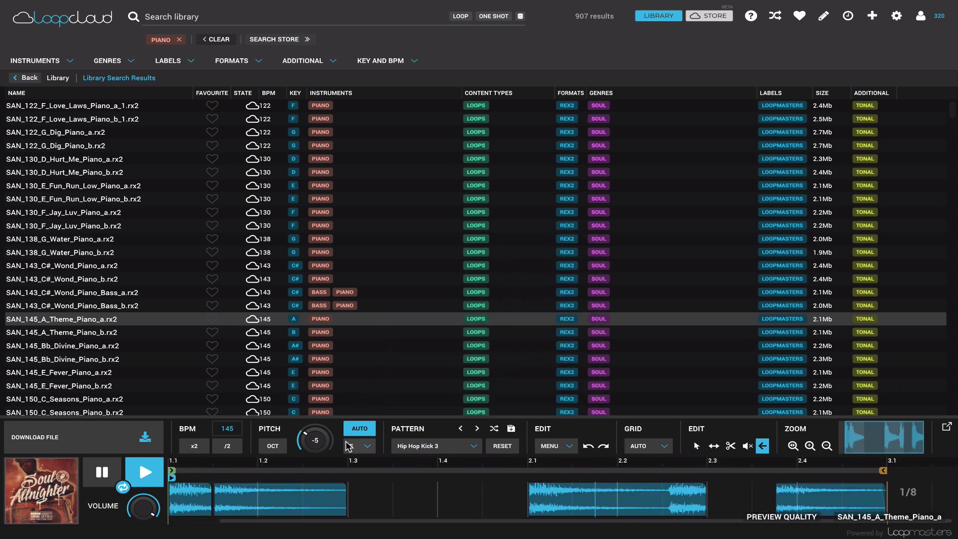
# Set the piano loop to play at half tempo and toggle its playback
pyautogui.click(202, 449)
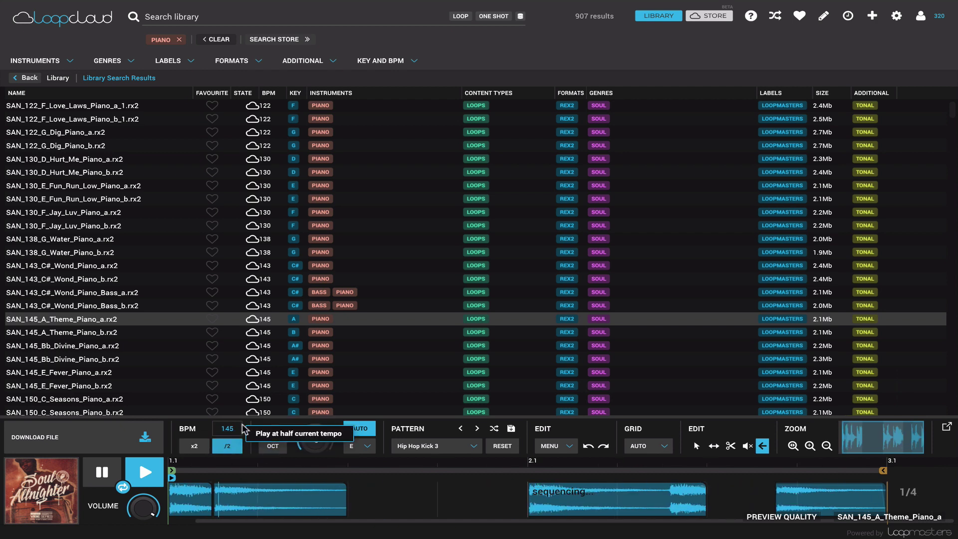
pyautogui.click(227, 447)
pyautogui.press('space')
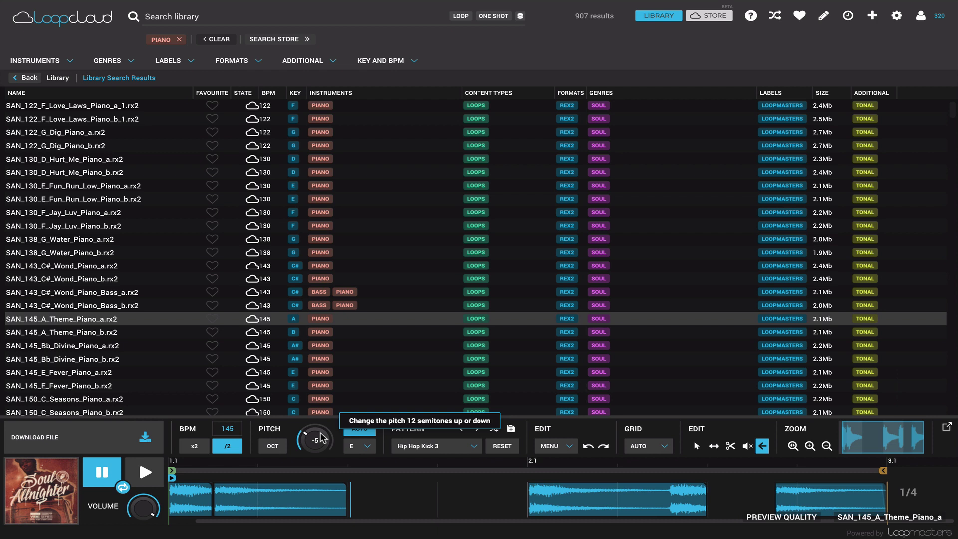
pyautogui.scroll(-7, 316, 439)
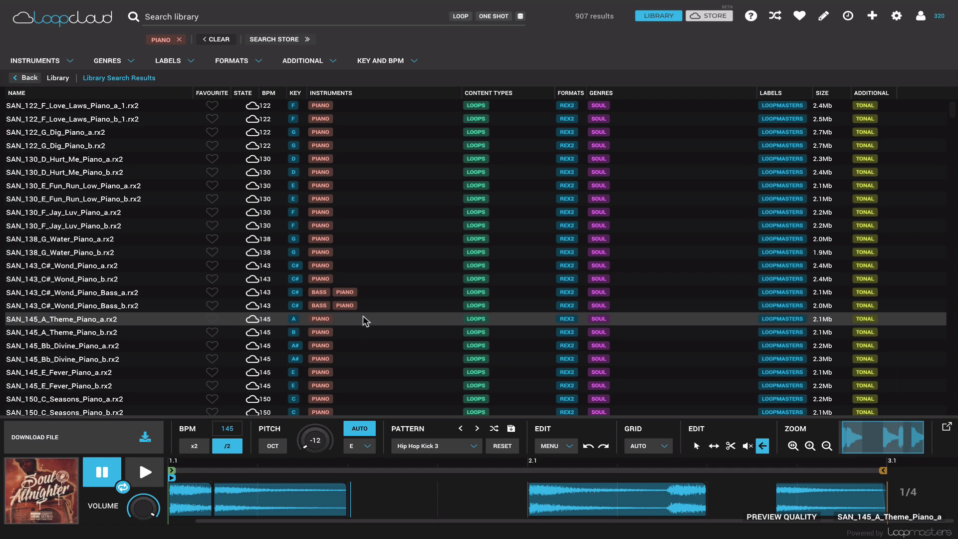
pyautogui.scroll(-4, 363, 318)
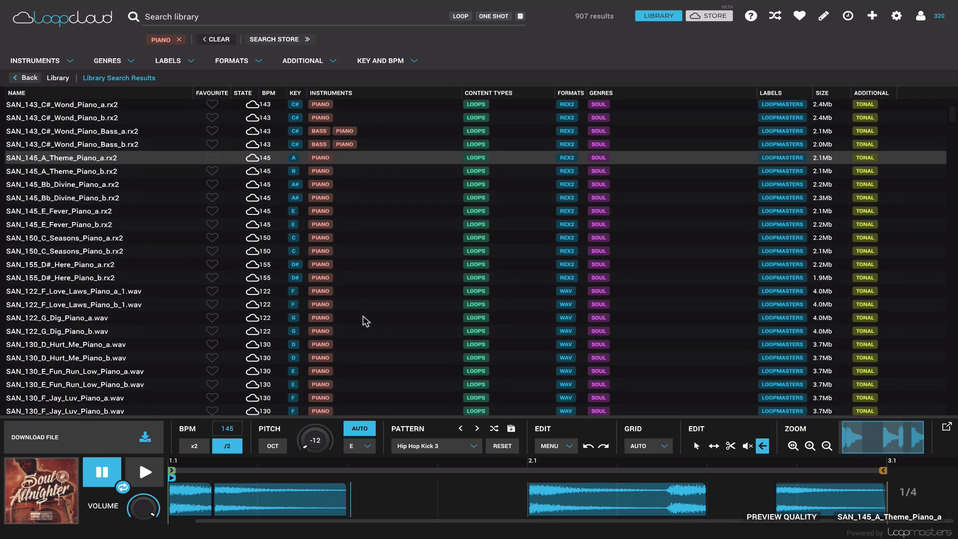
pyautogui.scroll(-1, 363, 319)
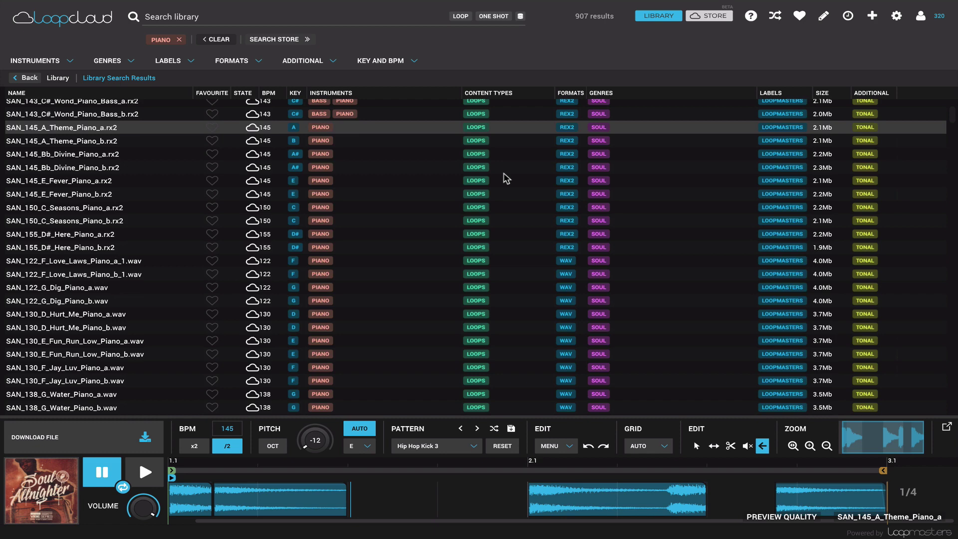
# Go to the Store, browse its rows and open the Lo-Fi Trip Hop Vol. 2 pack
pyautogui.click(704, 16)
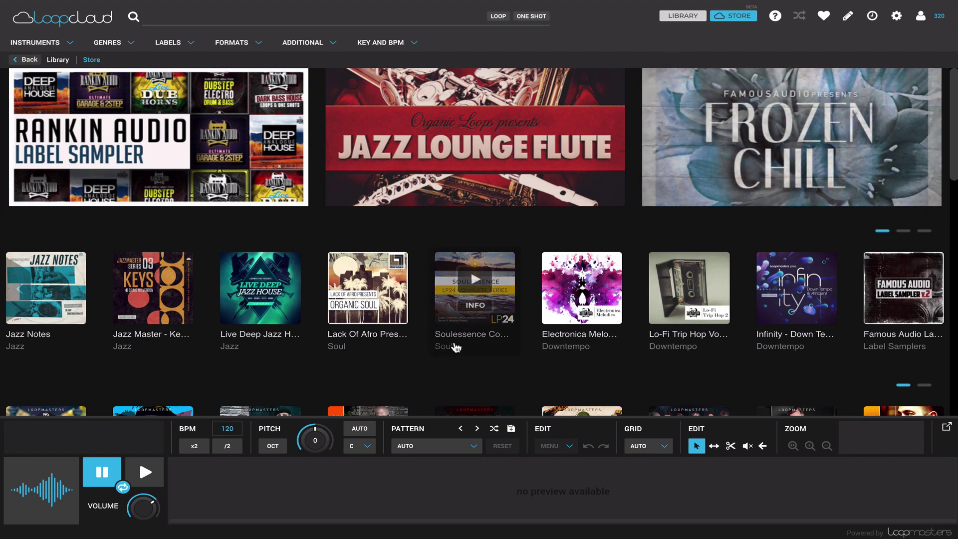
pyautogui.scroll(-1, 619, 298)
pyautogui.scroll(-10, 619, 298)
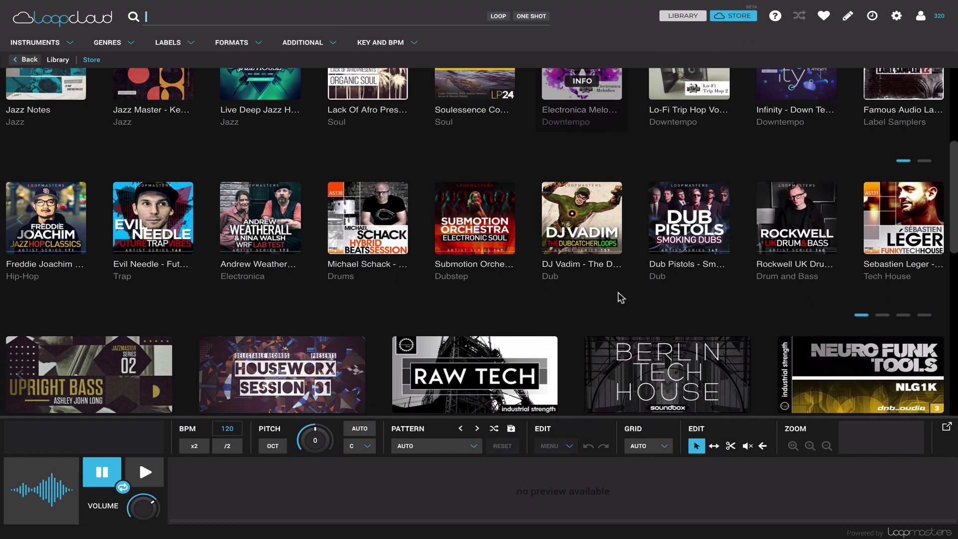
pyautogui.scroll(-1, 619, 298)
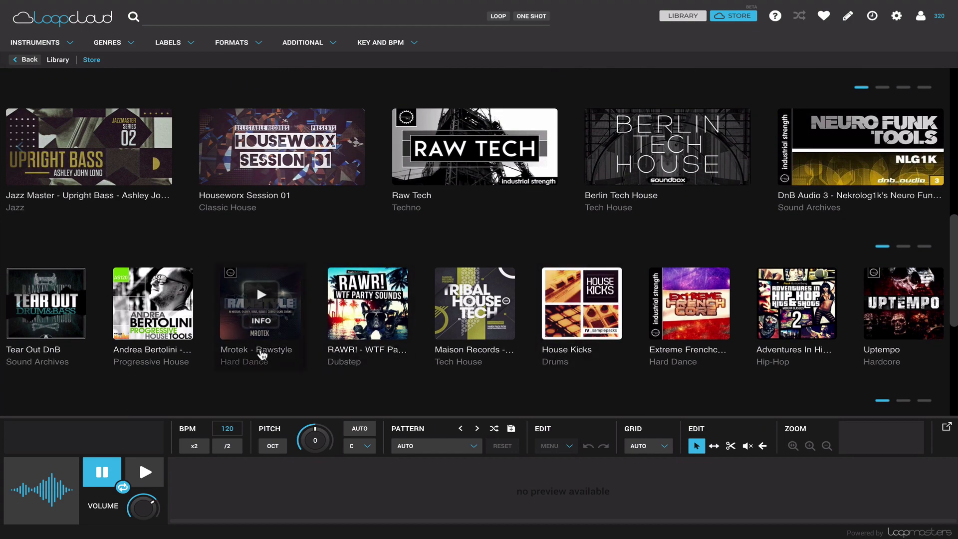
pyautogui.scroll(10, 259, 355)
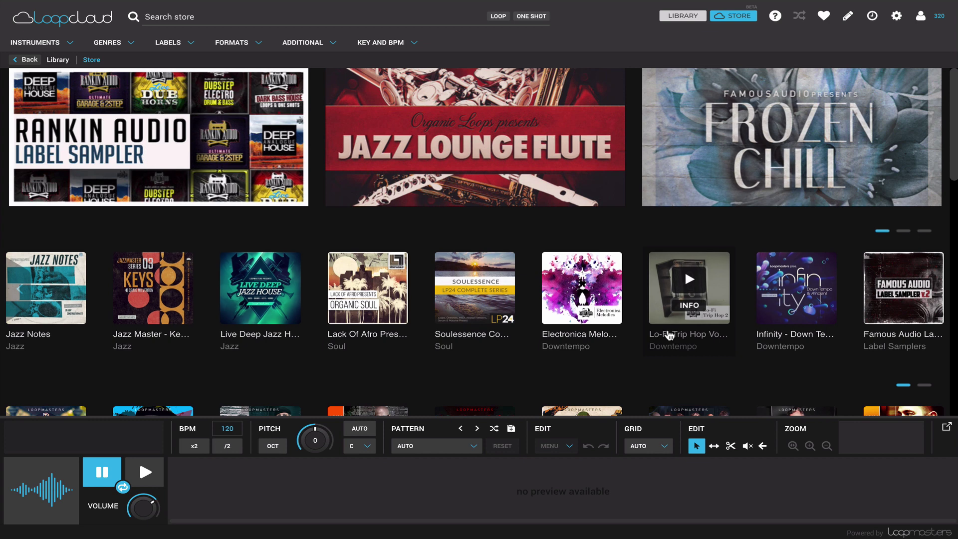
pyautogui.click(668, 335)
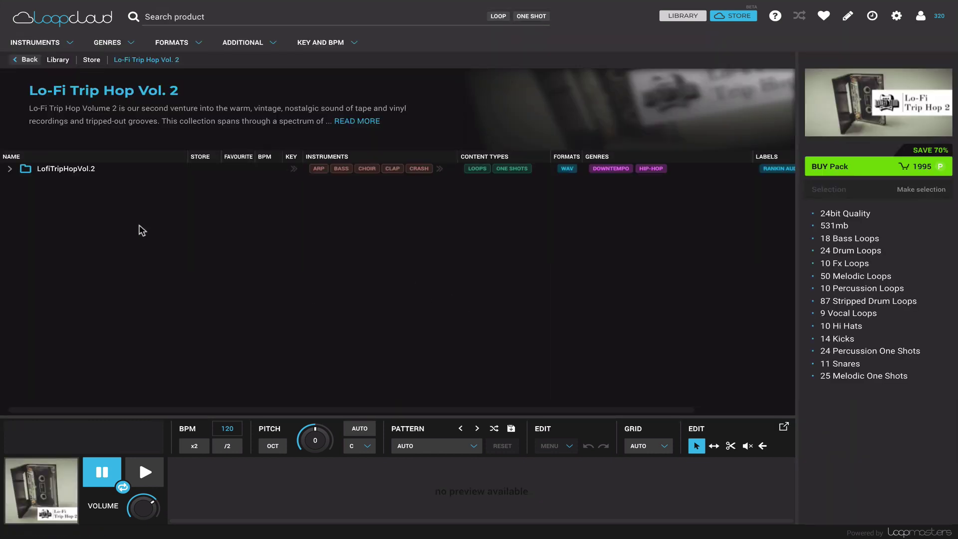
# Expand LofiTripHopVol.2 > RA_LFTH2_Loops > Melodic Loops in the pack's folder tree
pyautogui.click(10, 170)
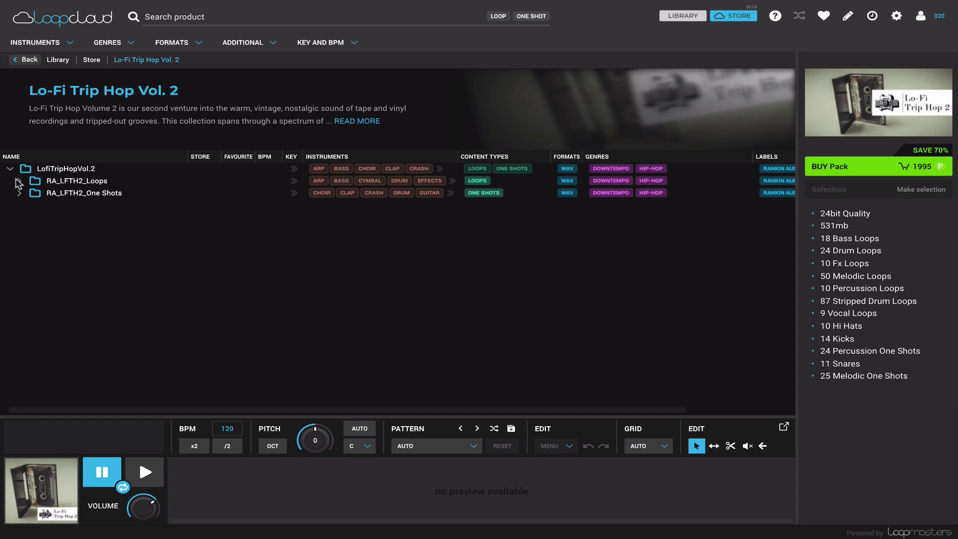
pyautogui.click(18, 180)
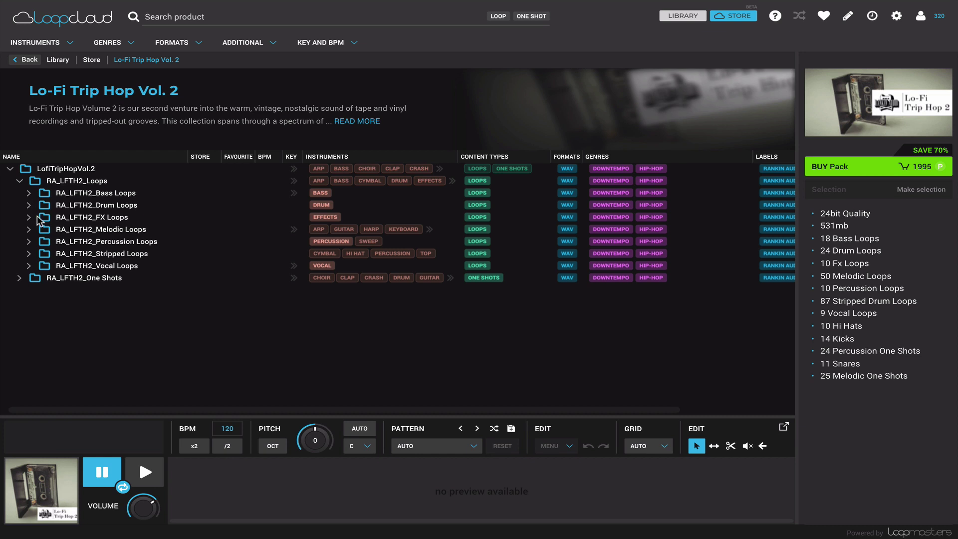
pyautogui.click(37, 233)
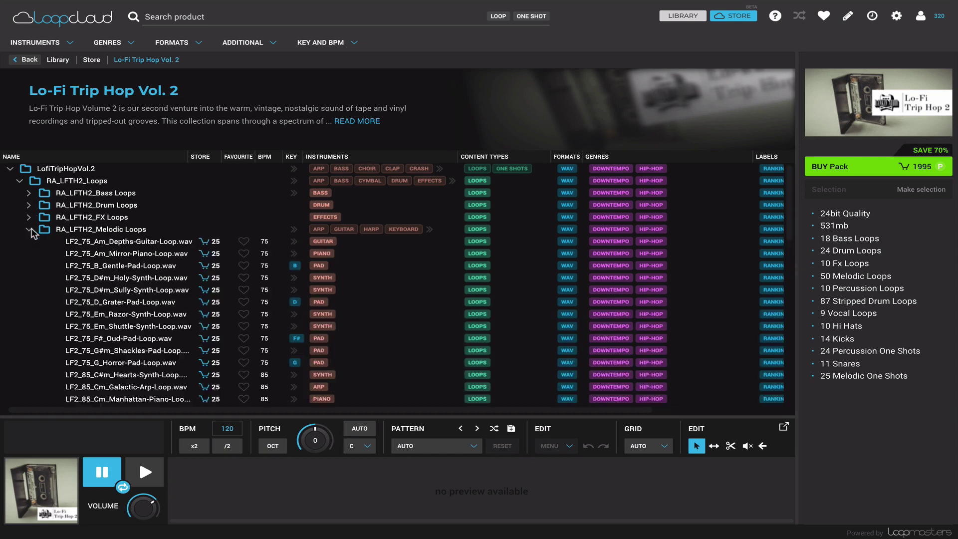
# Audition the D#m Holy-Synth, D Grater-Pad and C#m Hearts-Synth loops, ending on Hearts-Synth
pyautogui.click(120, 280)
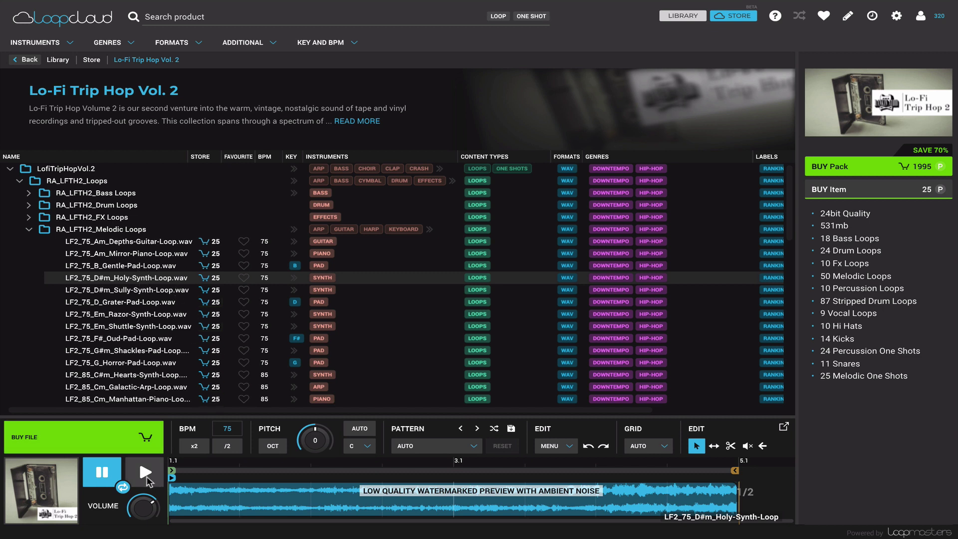
pyautogui.press('space')
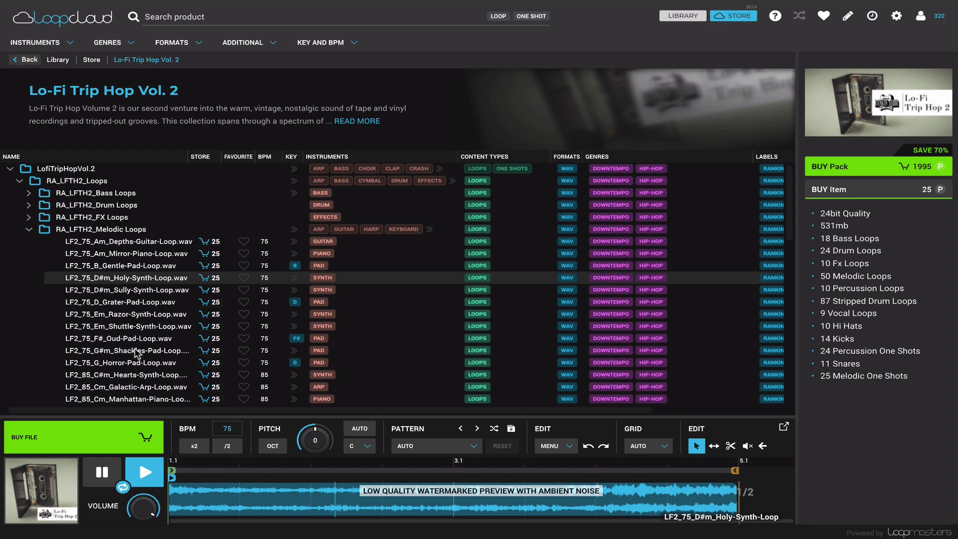
pyautogui.click(134, 304)
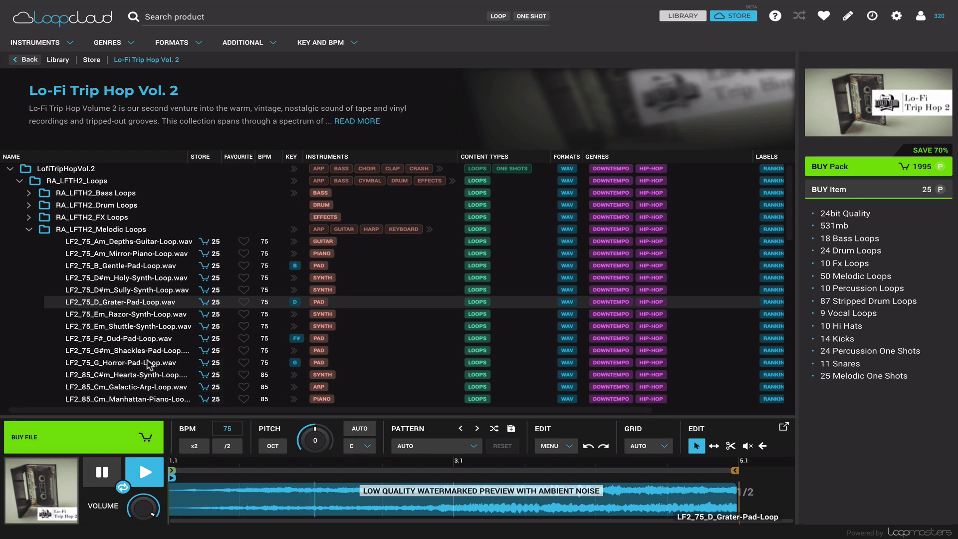
pyautogui.click(120, 376)
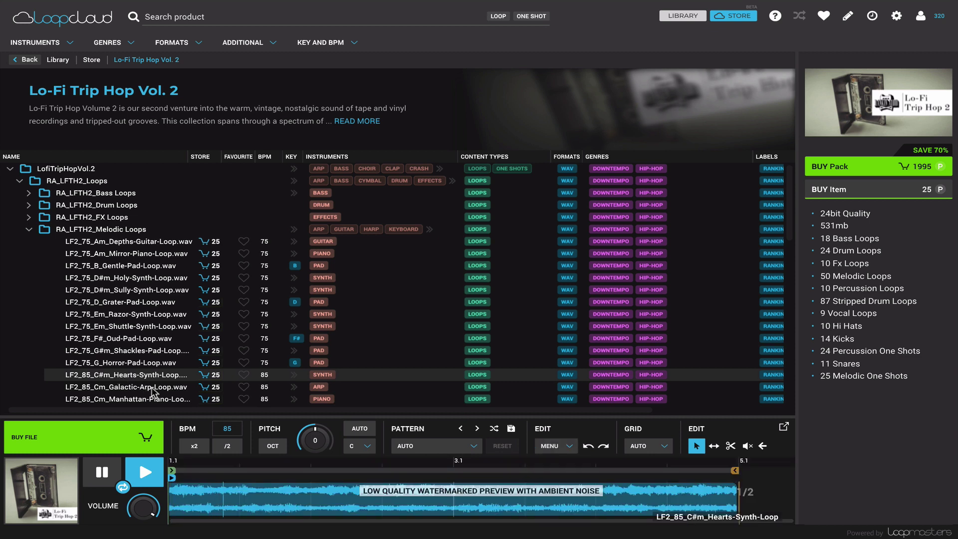
# Apply the Broken Beat Kick 2 pattern to Hearts-Synth, set double tempo, then pause
pyautogui.click(472, 445)
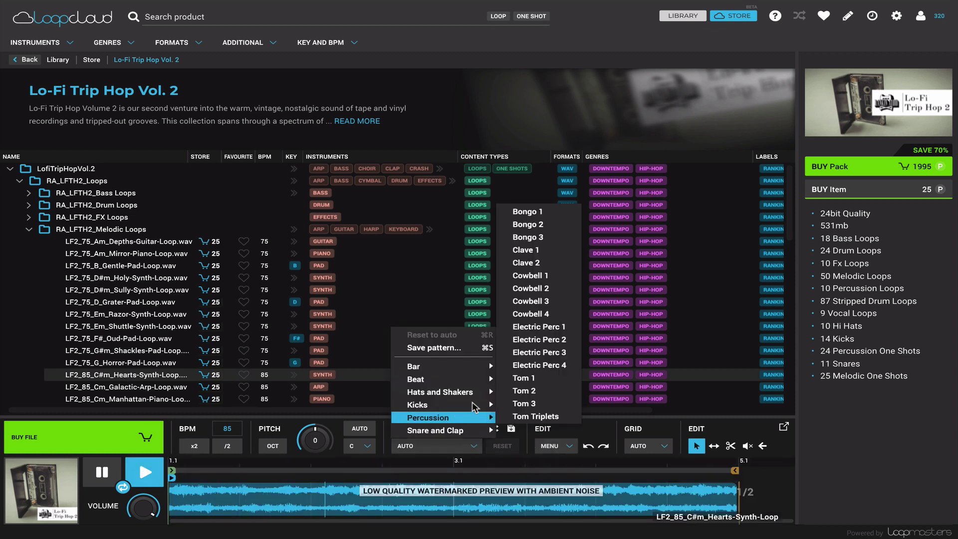
pyautogui.moveTo(474, 404)
pyautogui.click(534, 263)
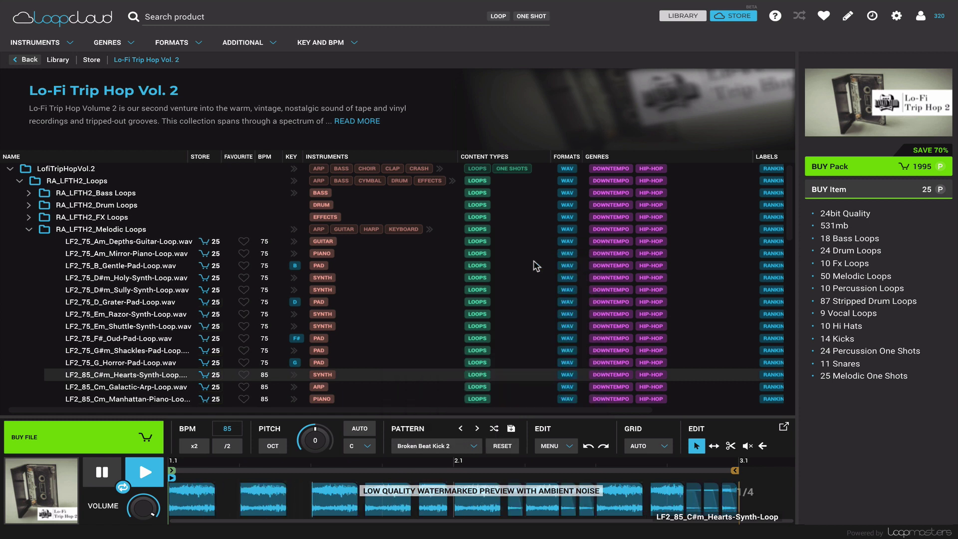
pyautogui.click(202, 449)
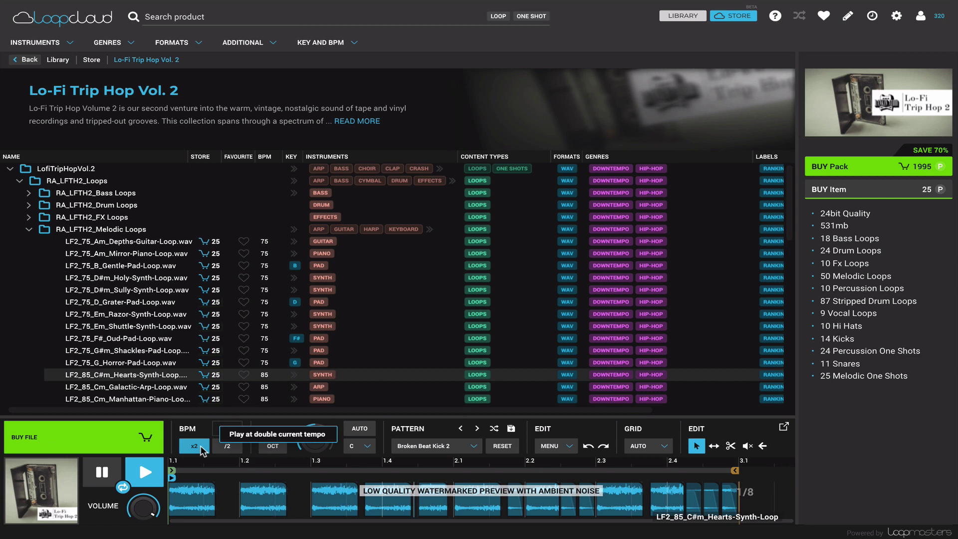
pyautogui.click(105, 480)
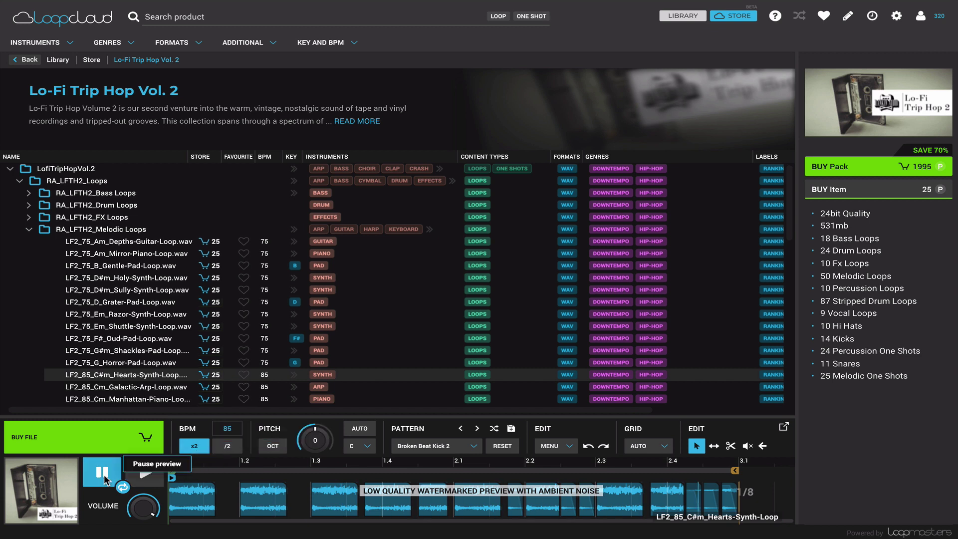
pyautogui.moveTo(333, 498)
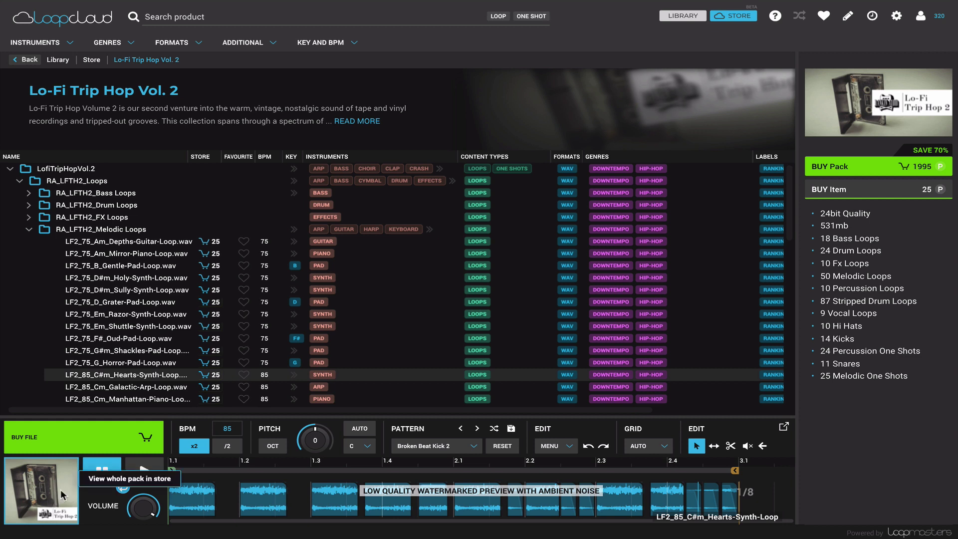
# Go back to the Library of owned sample packs
pyautogui.click(674, 20)
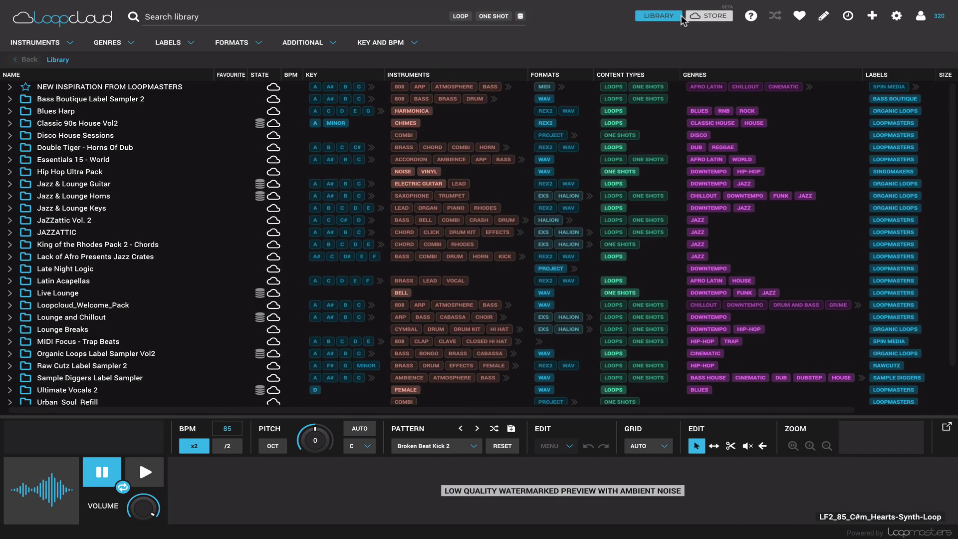